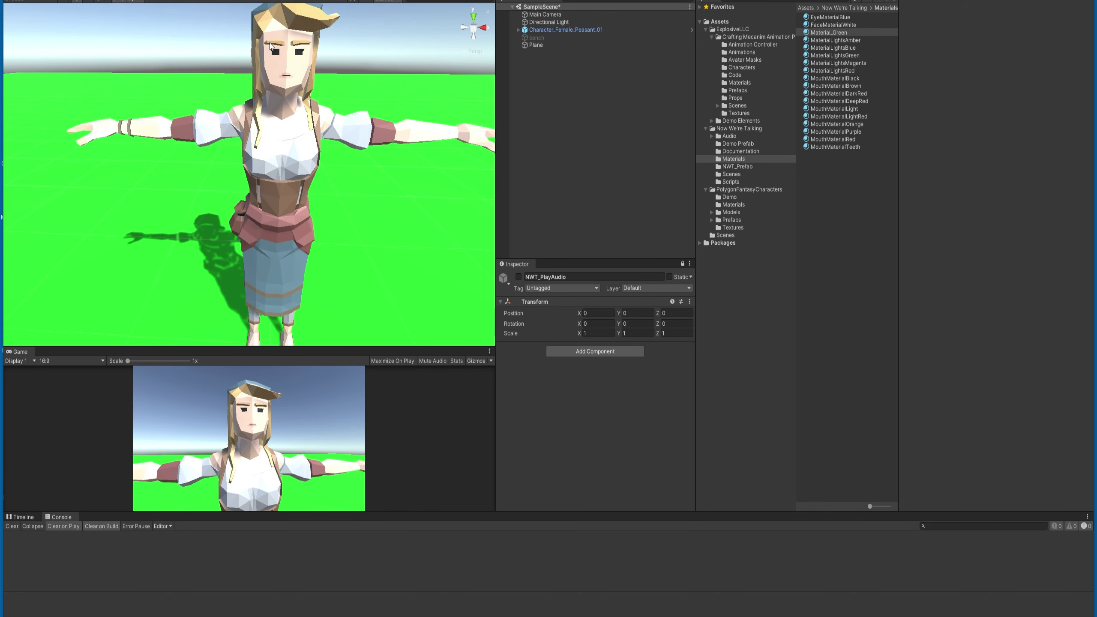
Step: Examine the female peasant character up close and from several angles in the scene
middle_click_drag(384, 102, 368, 230)
scroll(367, 123, "up", 5)
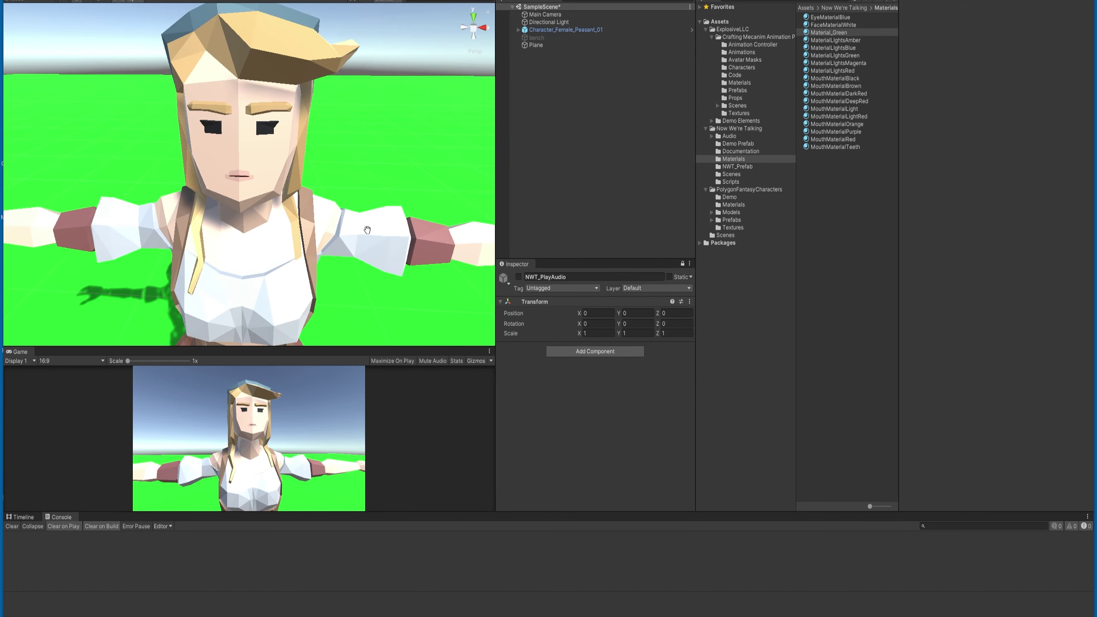
left_click_drag(368, 230, 351, 269, "alt")
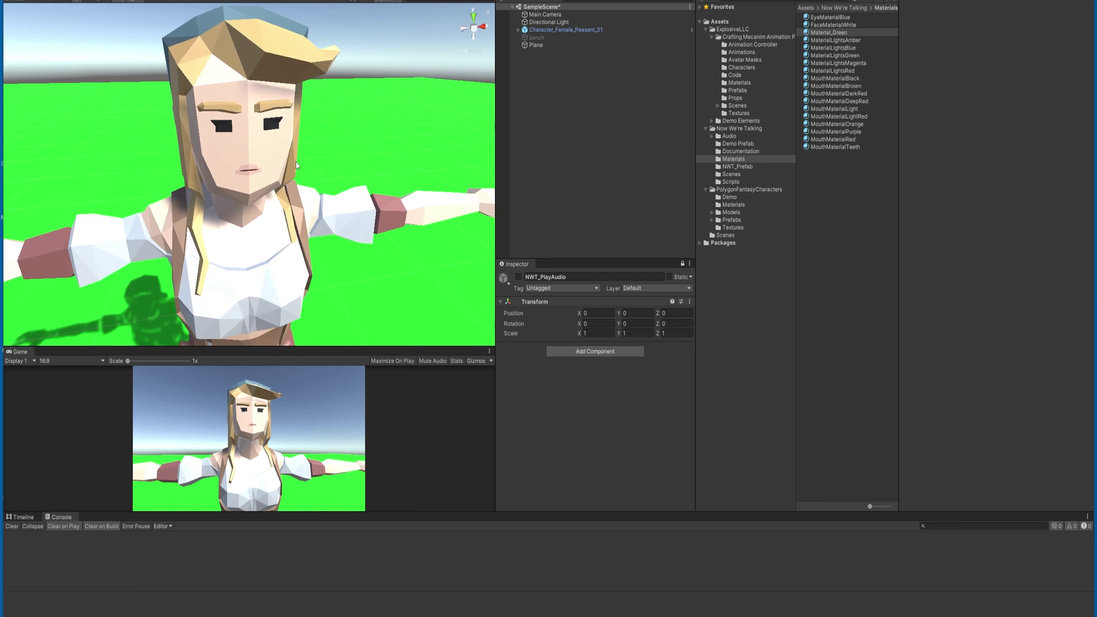
left_click_drag(297, 166, 275, 191, "alt")
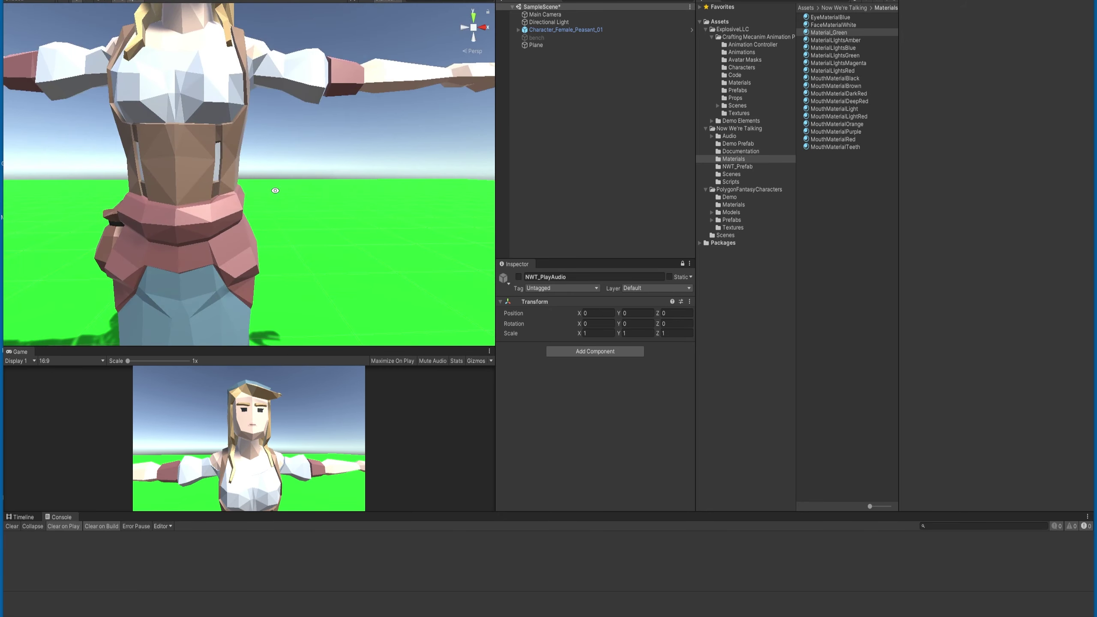
scroll(275, 191, "down", 5)
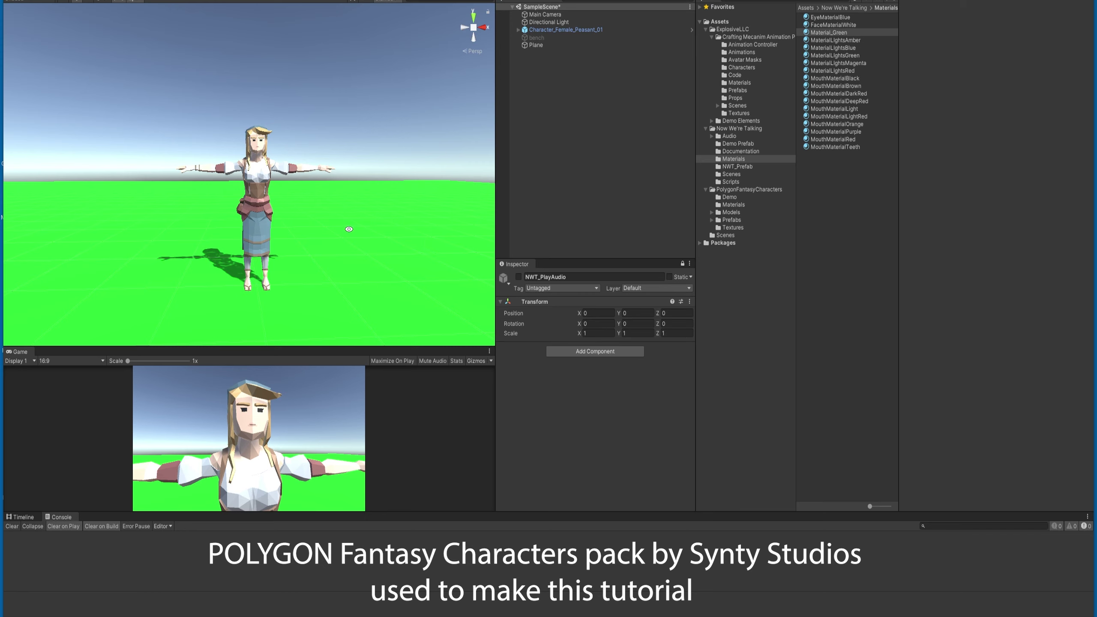
left_click_drag(349, 229, 354, 268, "alt")
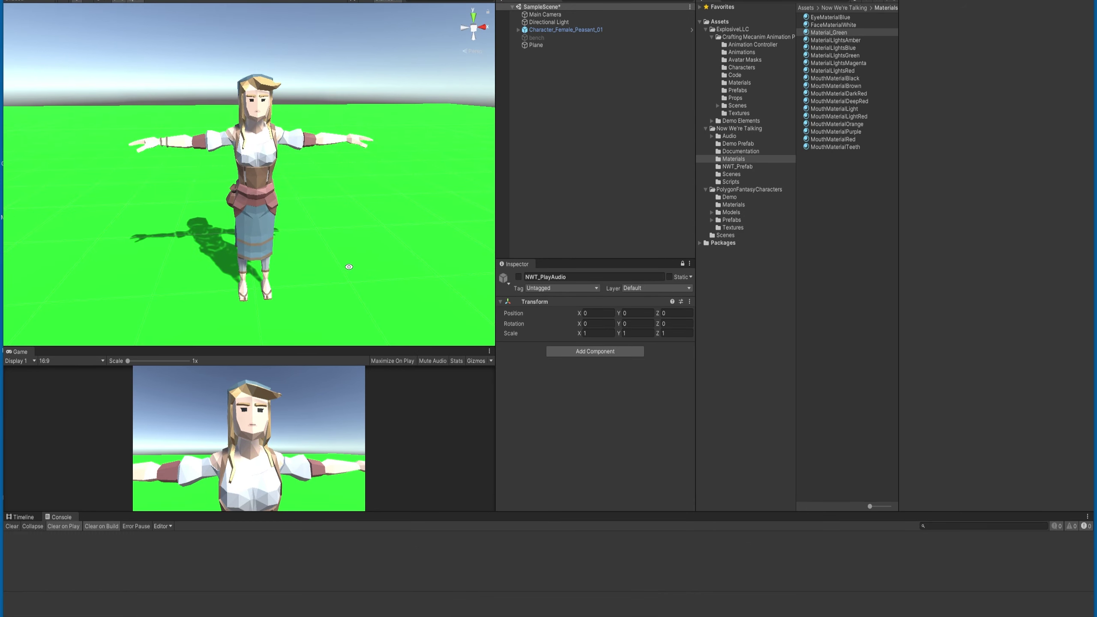
scroll(348, 266, "up", 5)
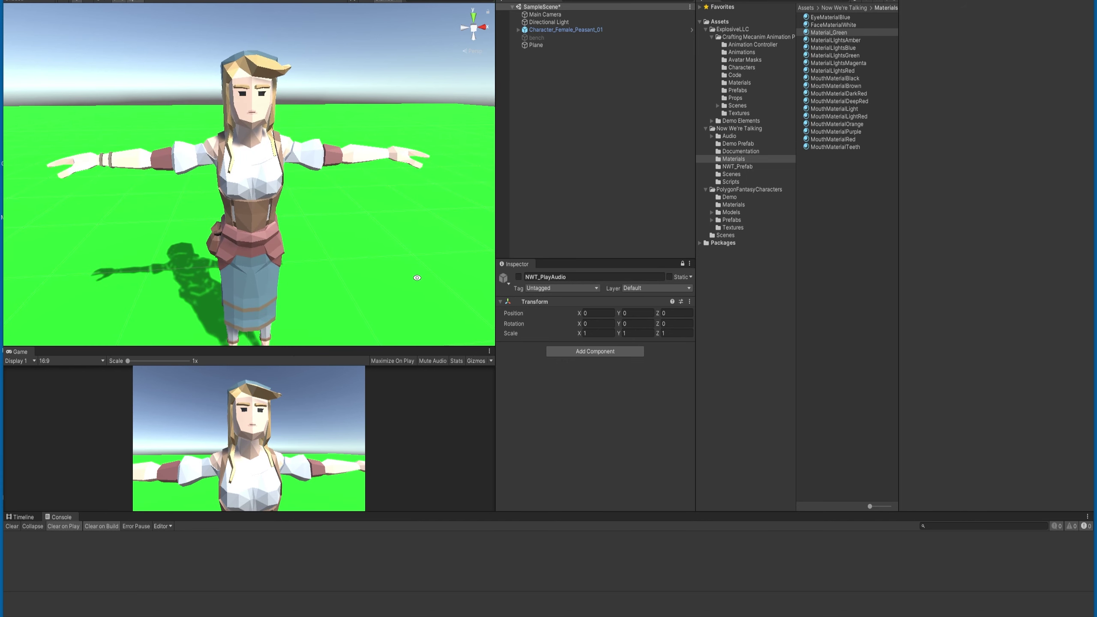
Step: Expand the Character_Female_Peasant_01 hierarchy and inspect the NowWe'reTalking object under Head
left_click(518, 30)
scroll(591, 148, "down", 5)
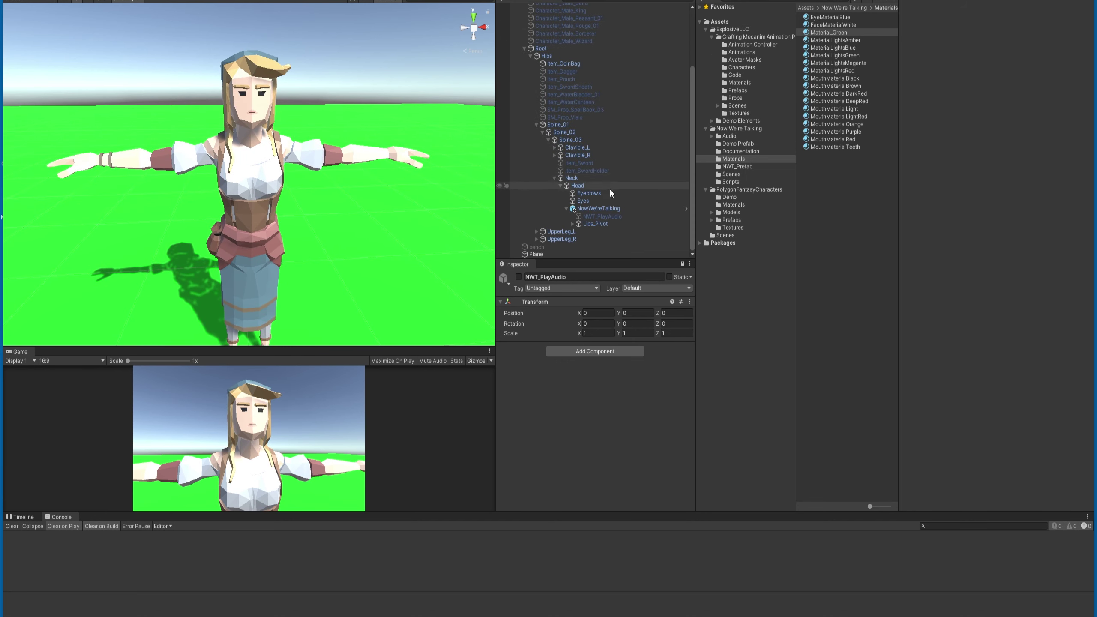
left_click(592, 209)
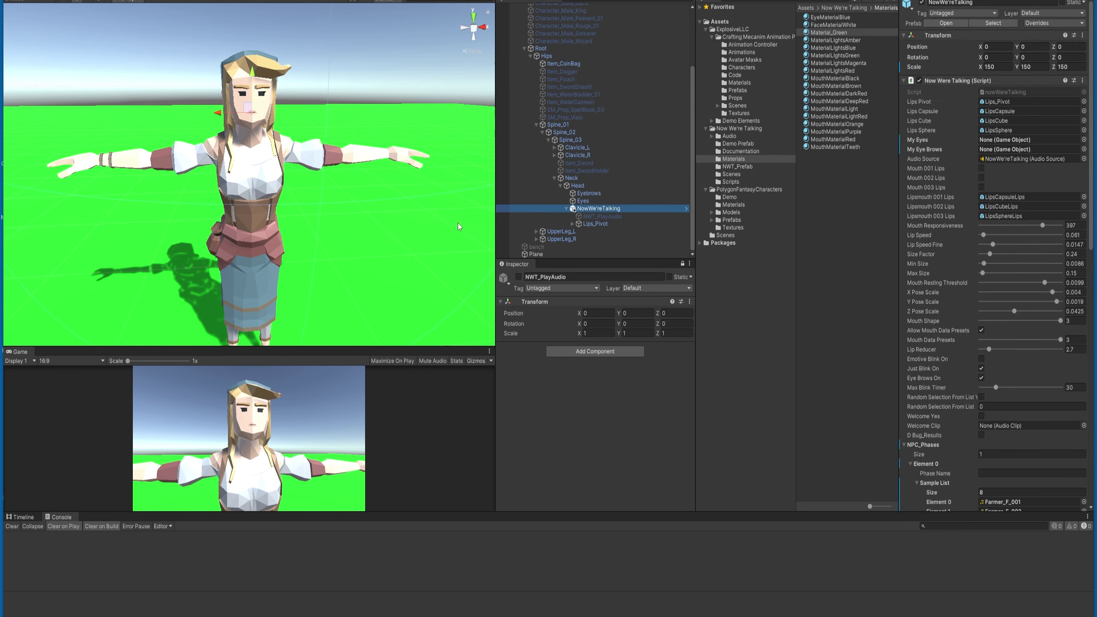
scroll(583, 188, "up", 5)
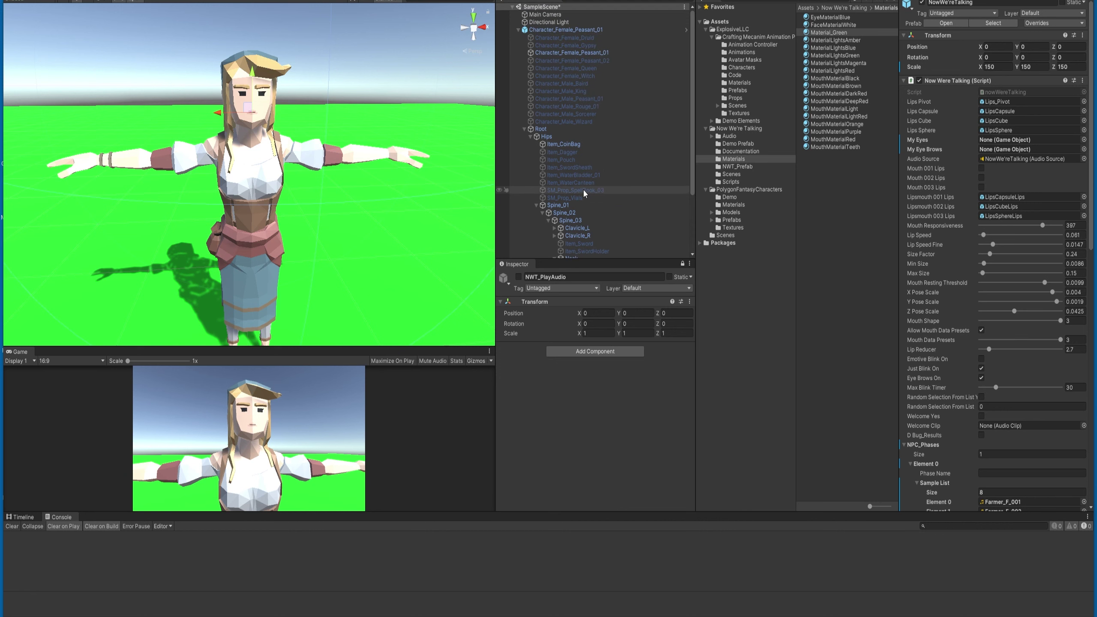
Step: Check the transforms of Character_Female_Peasant_01, its Root, NowWe'reTalking and Lips_Pivot
left_click(556, 31)
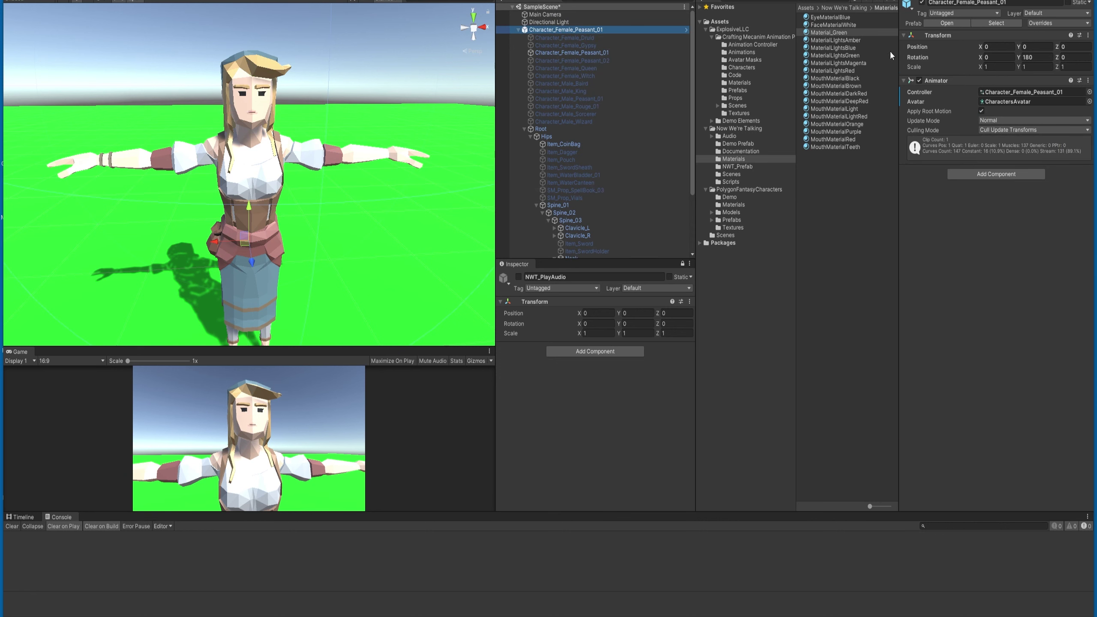
left_click(541, 129)
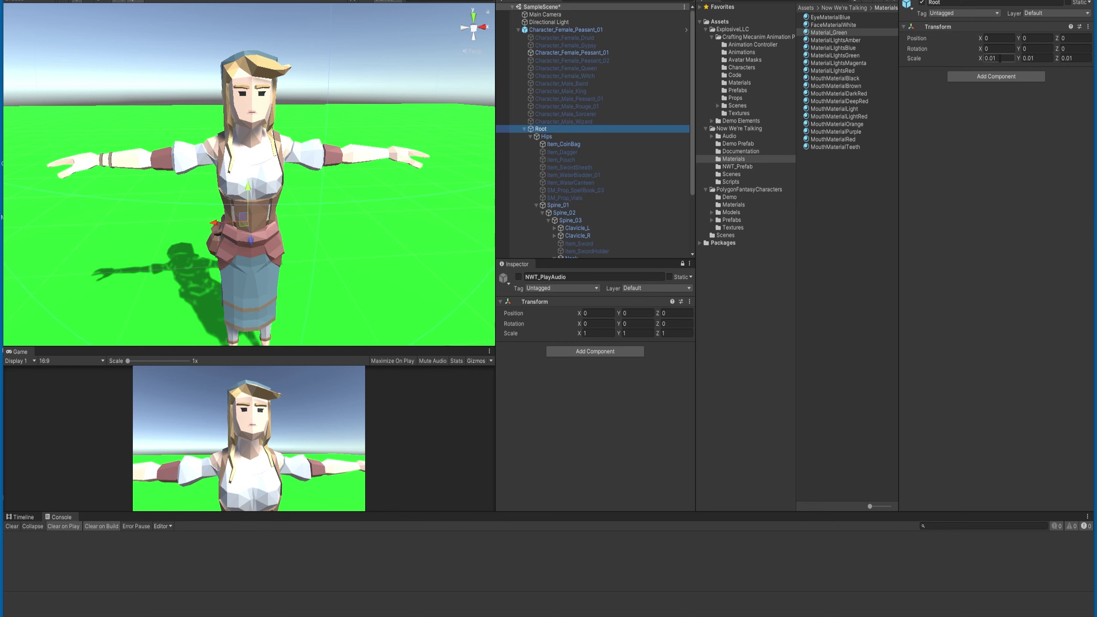
scroll(586, 154, "down", 4)
left_click(602, 209)
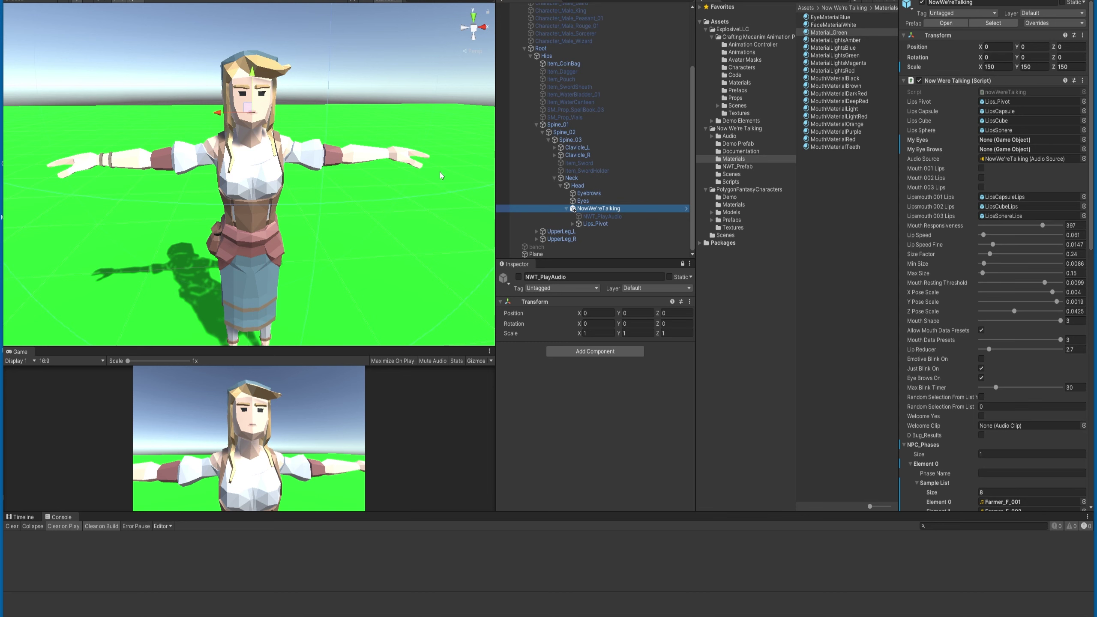
left_click(600, 224)
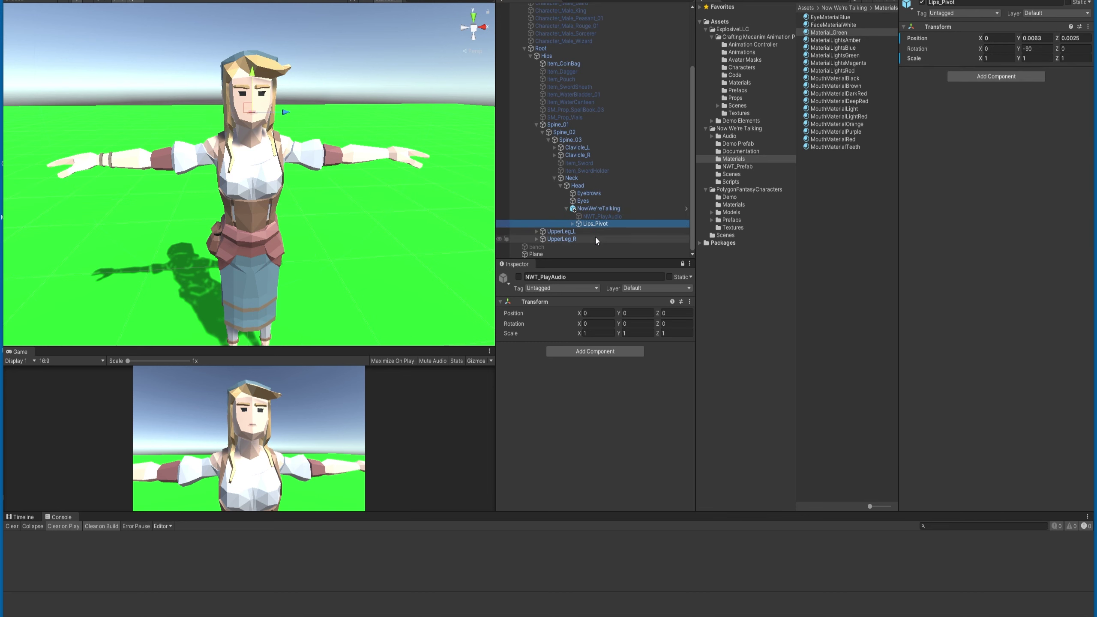
Step: Select NowWe'reTalking in the hierarchy, then show its source prefab in the NWT_Prefab folder with the ExplosiveLLC folder collapsed
left_click(598, 209)
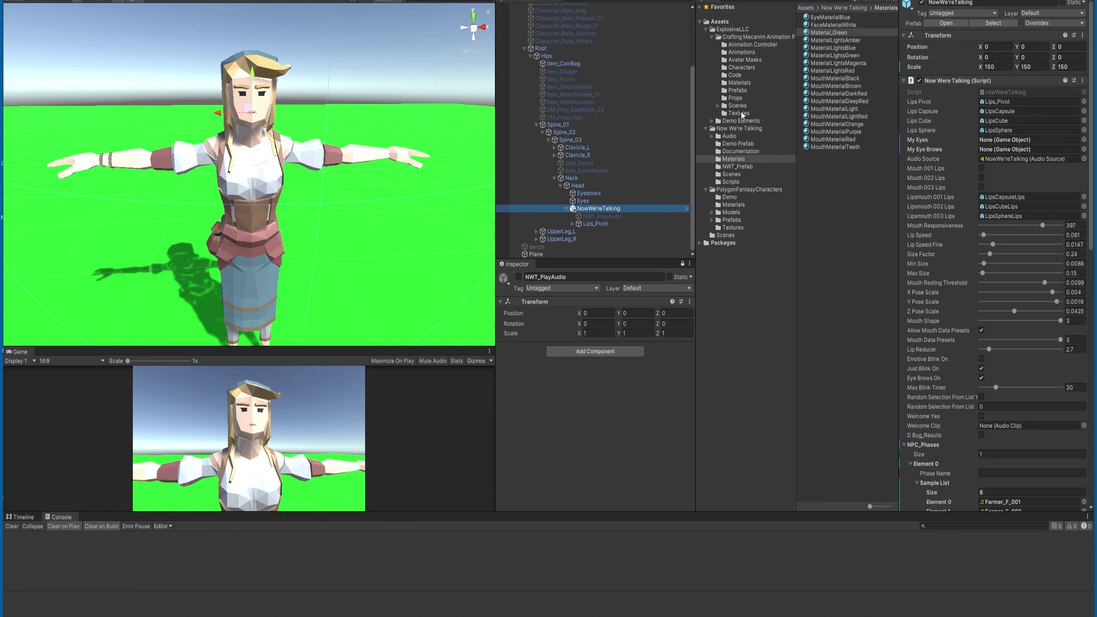
left_click(706, 30)
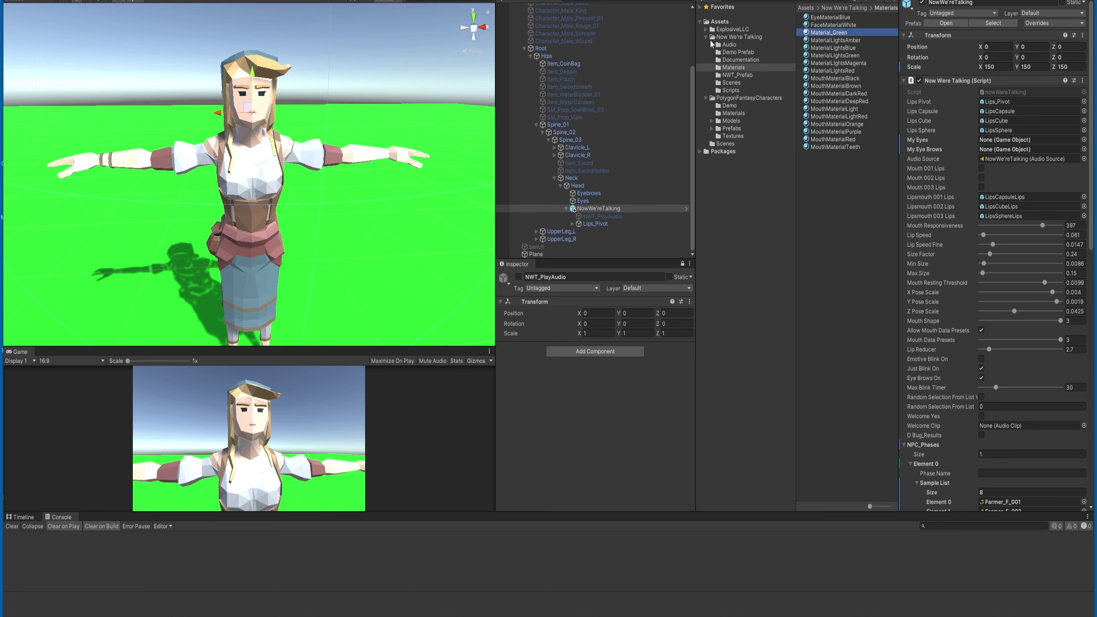
left_click(741, 75)
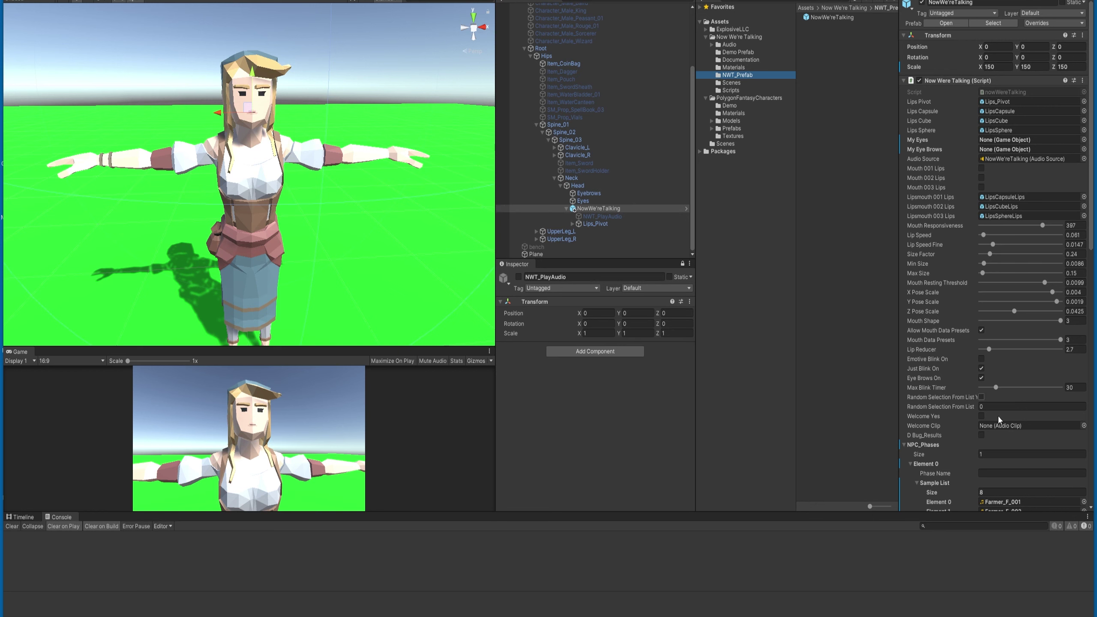
Step: Review the audio clips in the Sample List under NPC_Phases of the Now Were Talking script
scroll(998, 416, "down", 10)
scroll(995, 454, "up", 10)
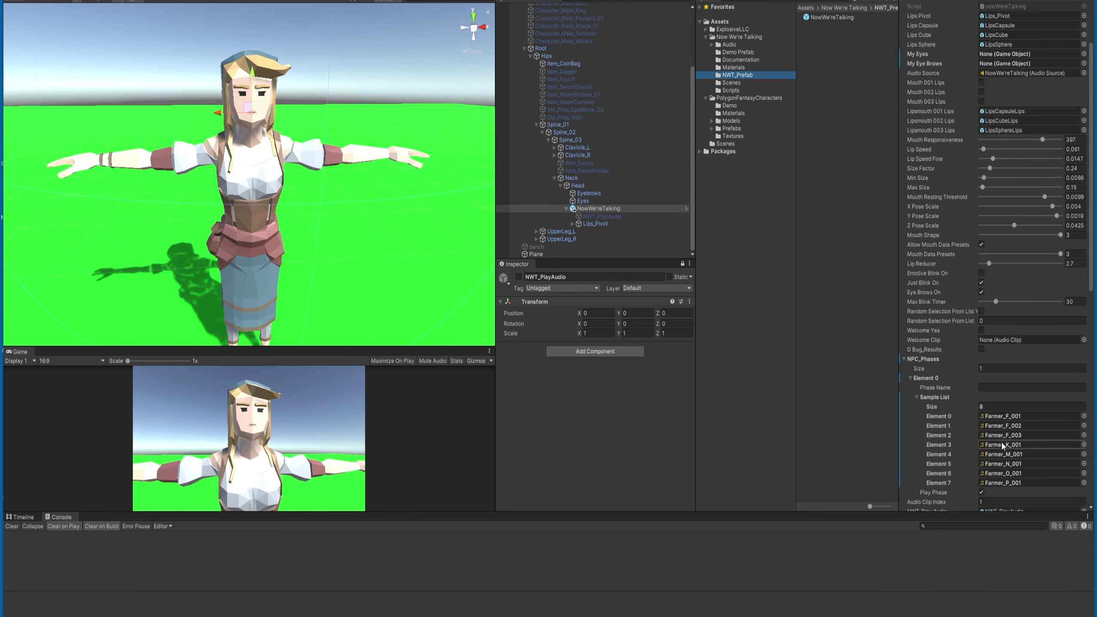
scroll(1007, 466, "down", 10)
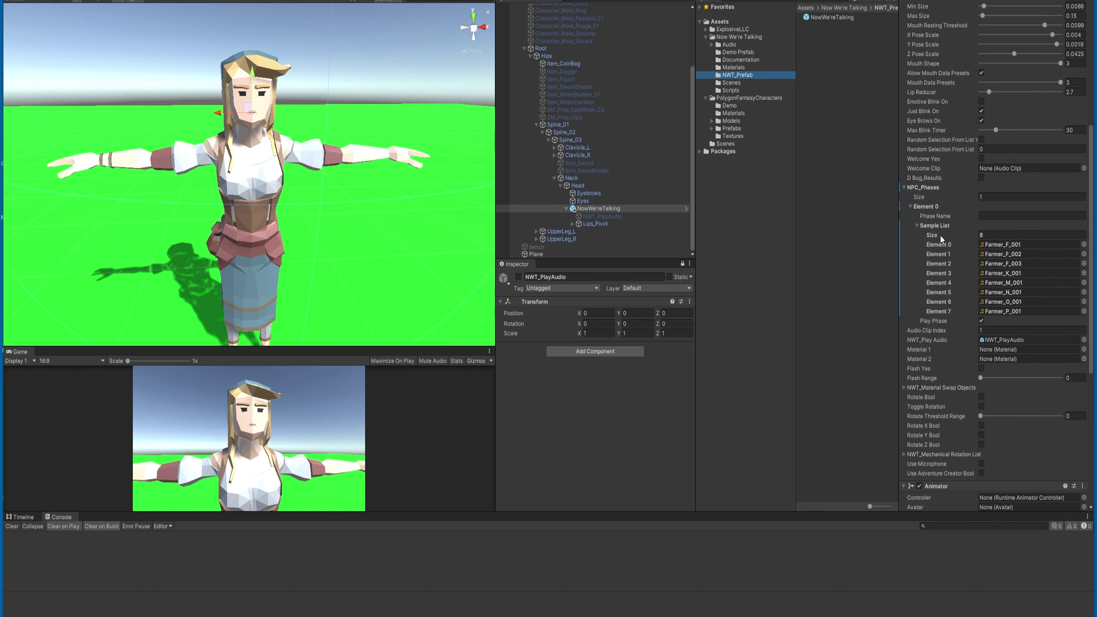
scroll(1005, 351, "up", 3)
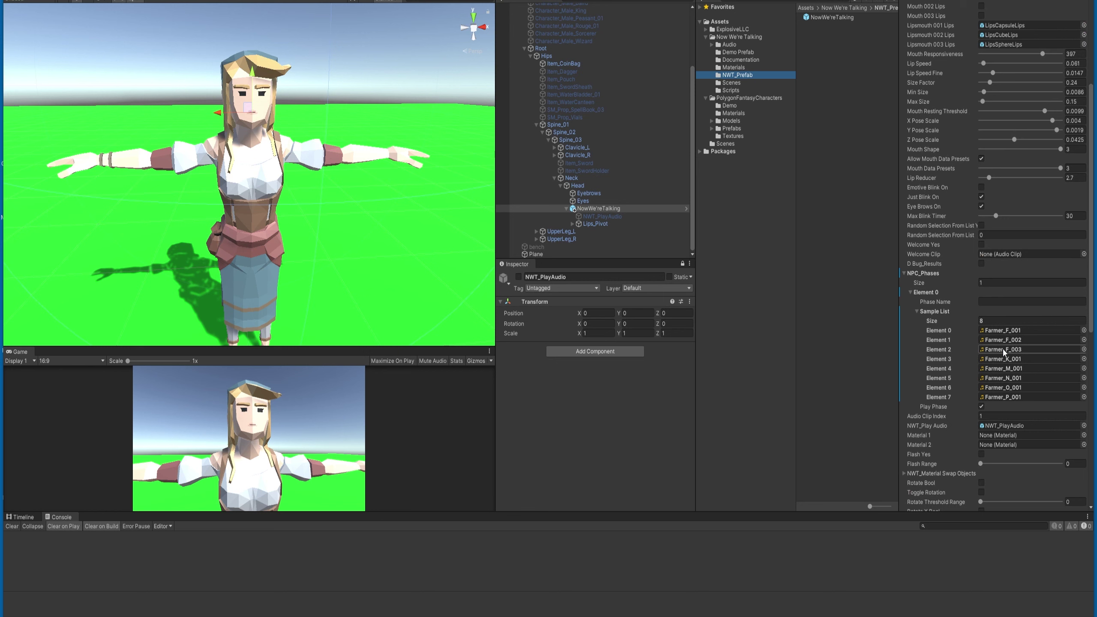
scroll(1004, 346, "up", 6)
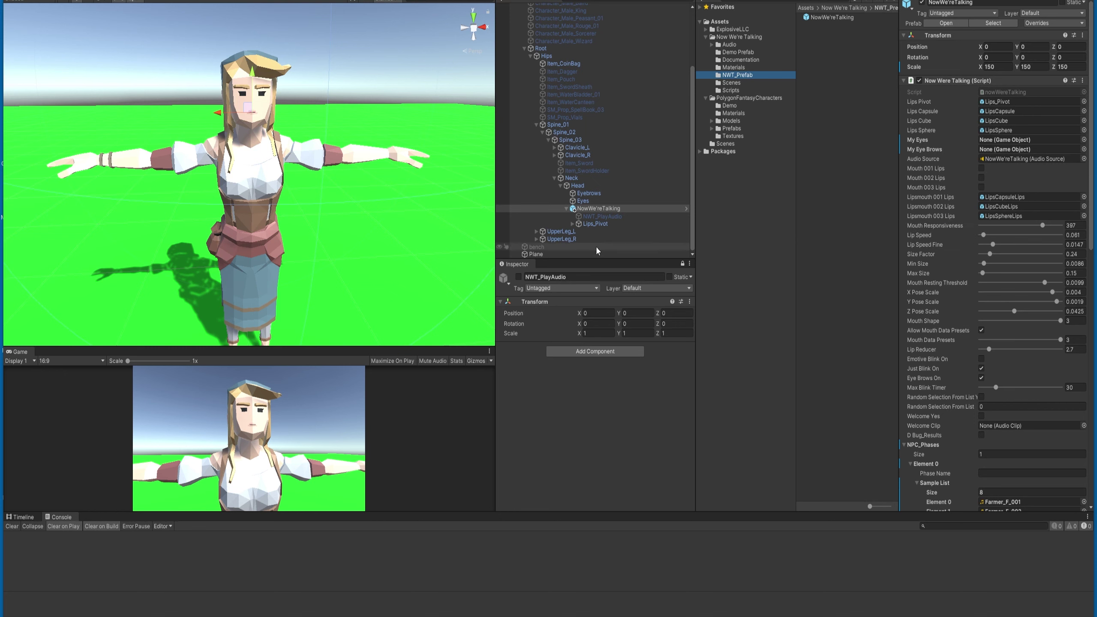
Step: Select the Eyes object under Head and examine its pivot on the face up close and from the side
scroll(436, 251, "up", 5)
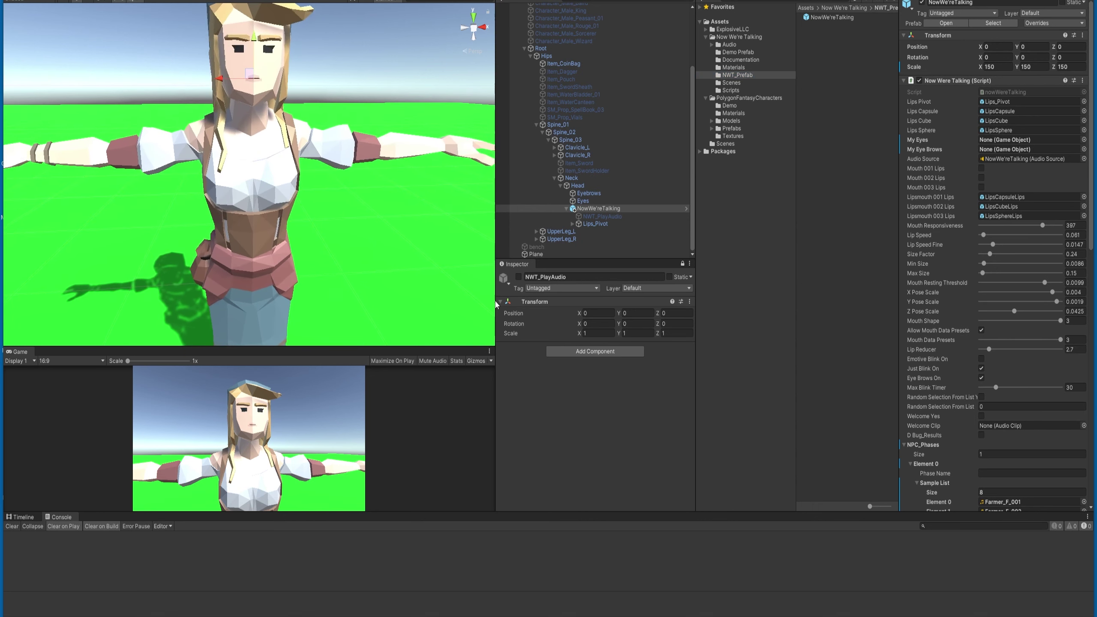
key("f")
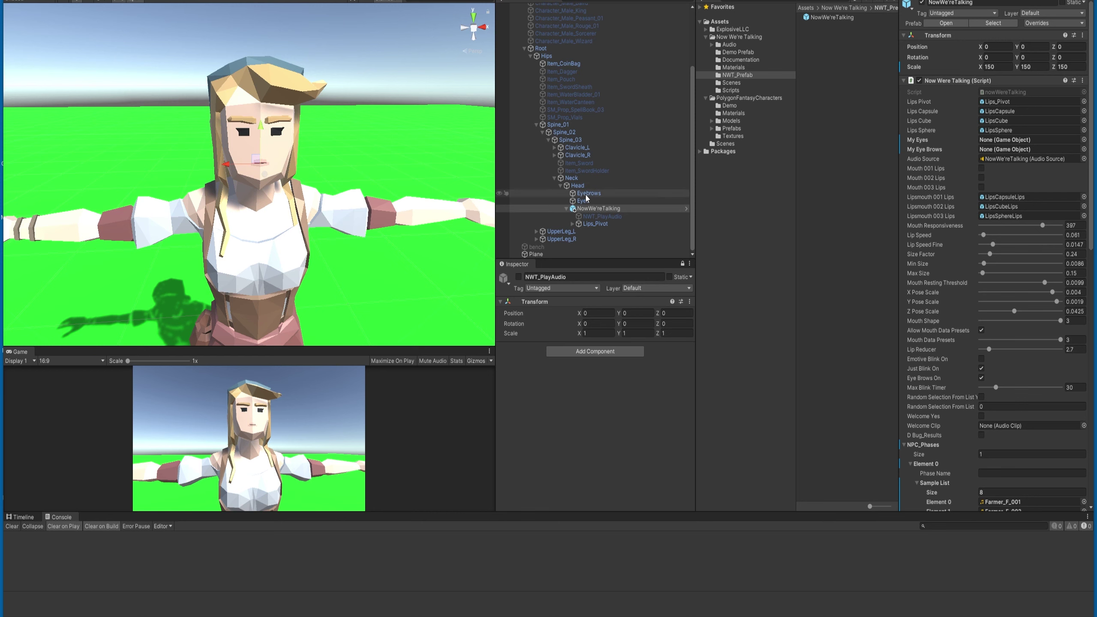
left_click(584, 200)
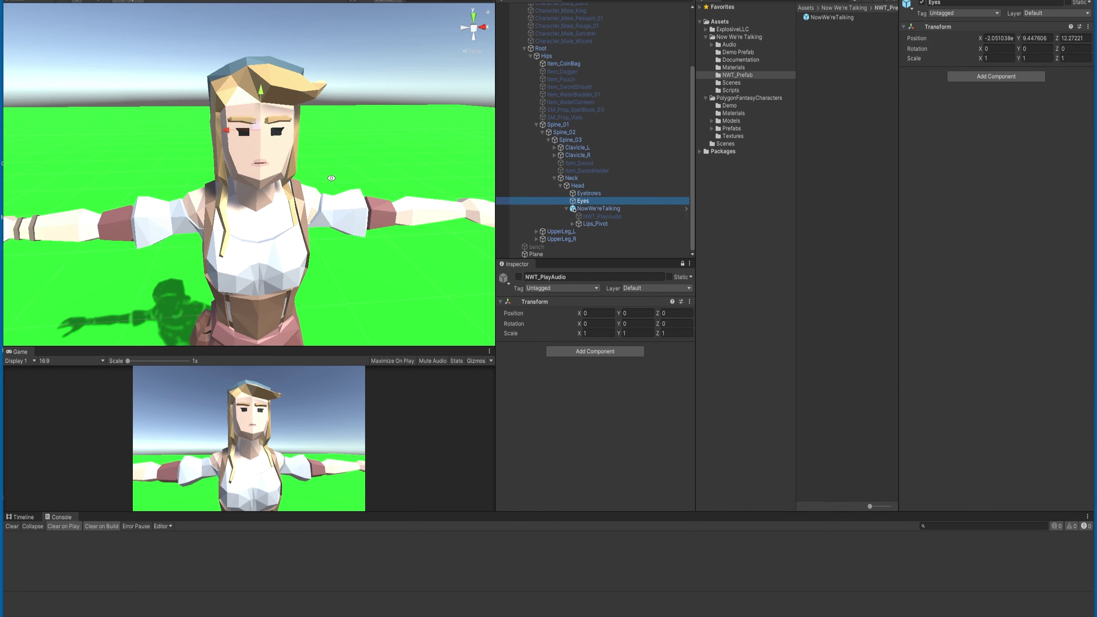
right_click_drag(302, 163, 420, 312, "alt")
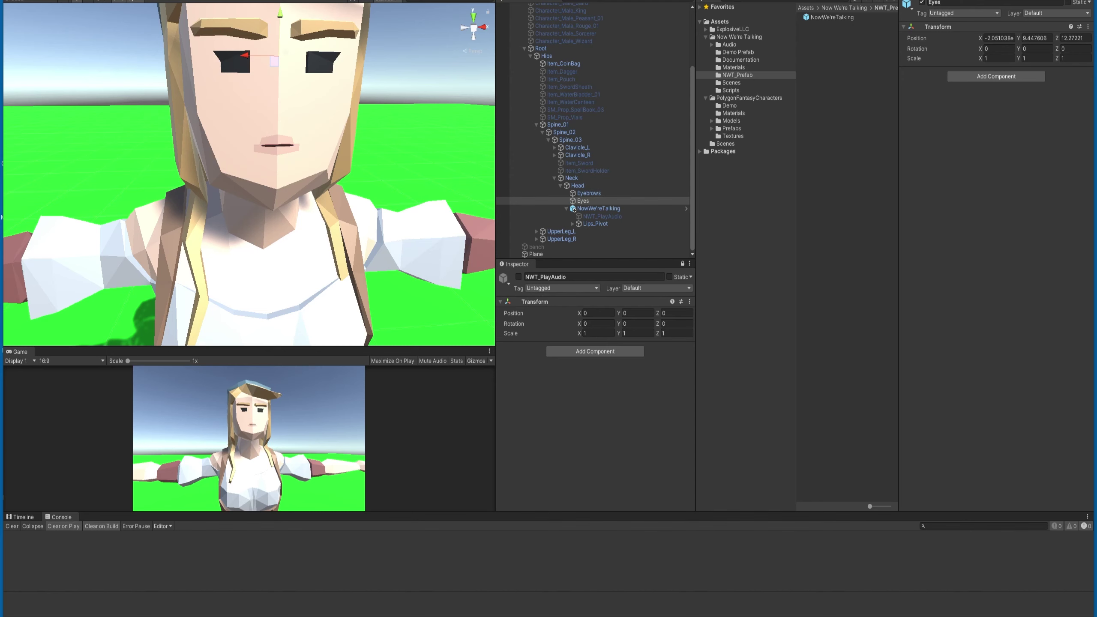
left_click_drag(260, 122, 273, 155, "alt")
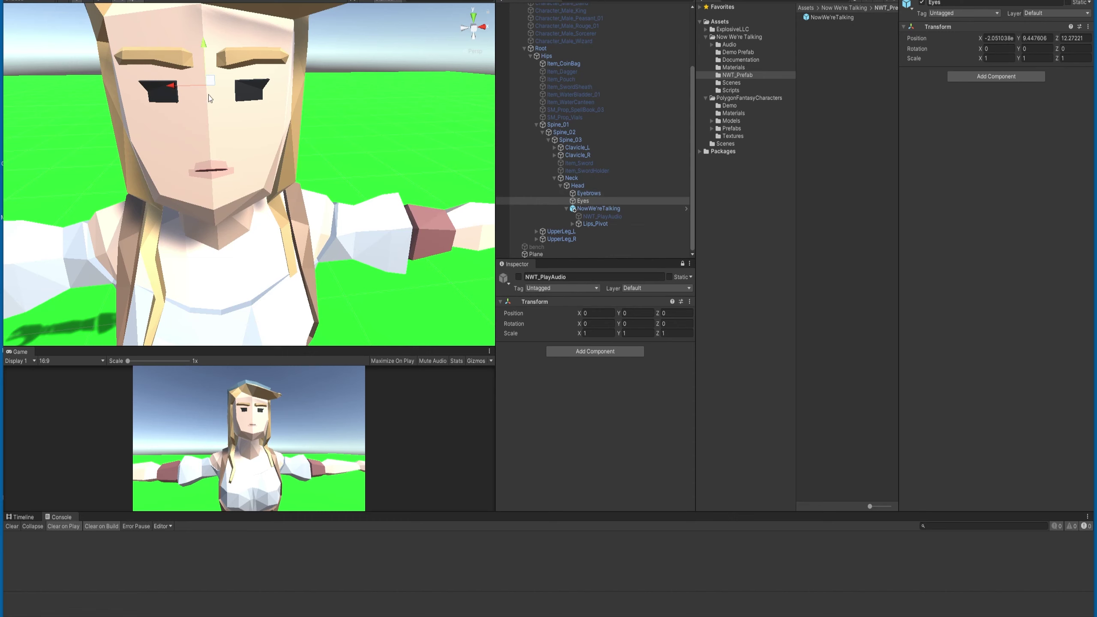
left_click_drag(208, 94, 309, 155, "alt")
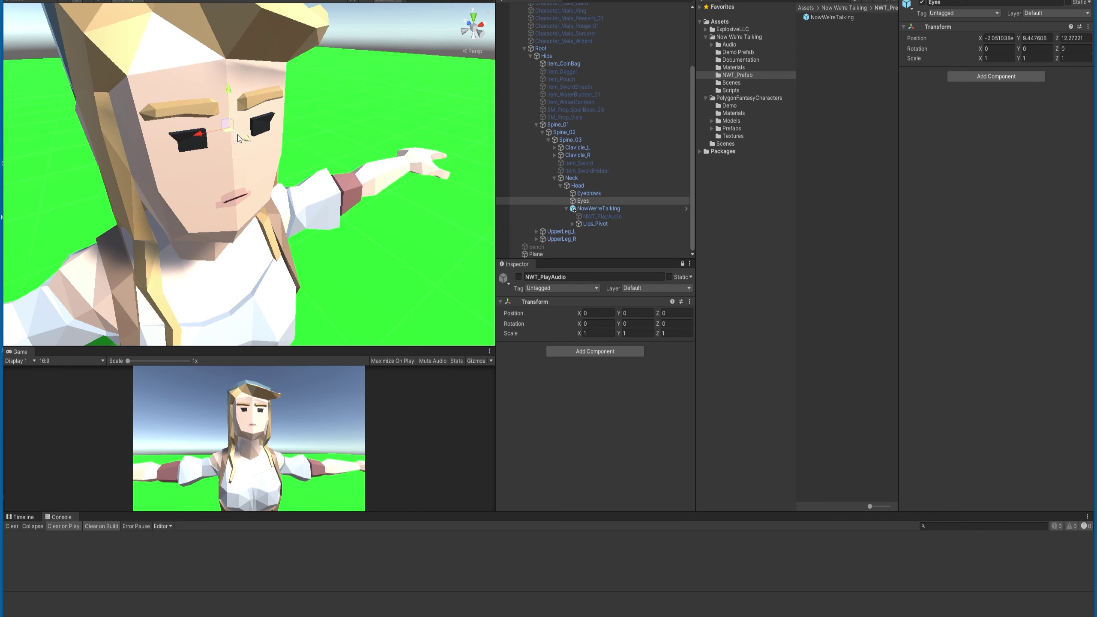
Step: Assign Eyes to My Eyes and Eyebrows to My Eye Brows in the Now Were Talking script of NowWe'reTalking
left_click(599, 208)
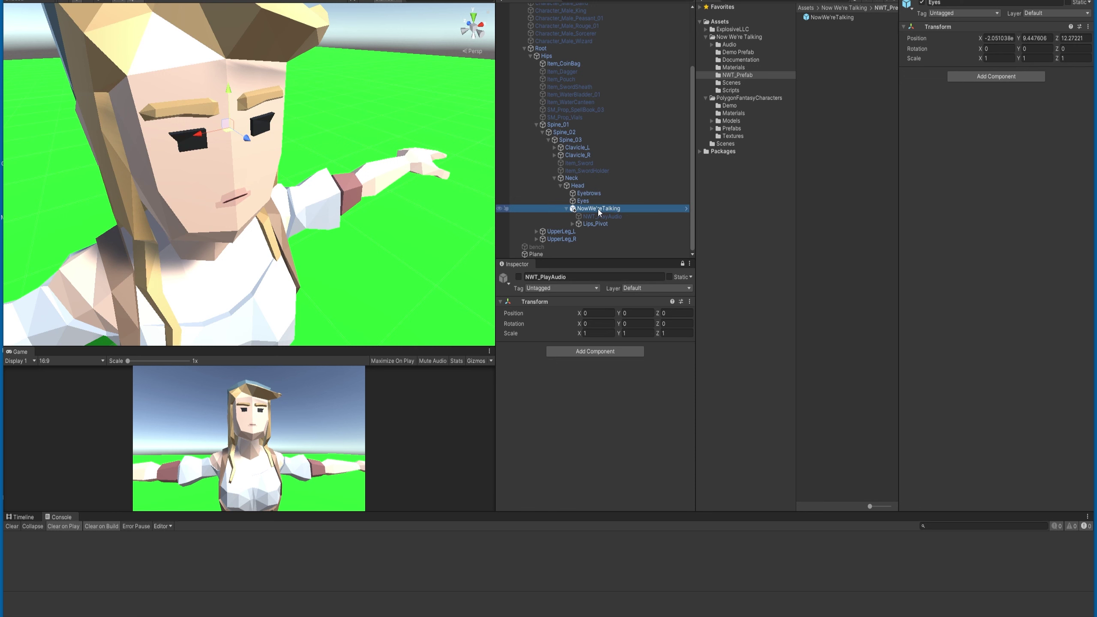
left_click_drag(598, 208, 1009, 140)
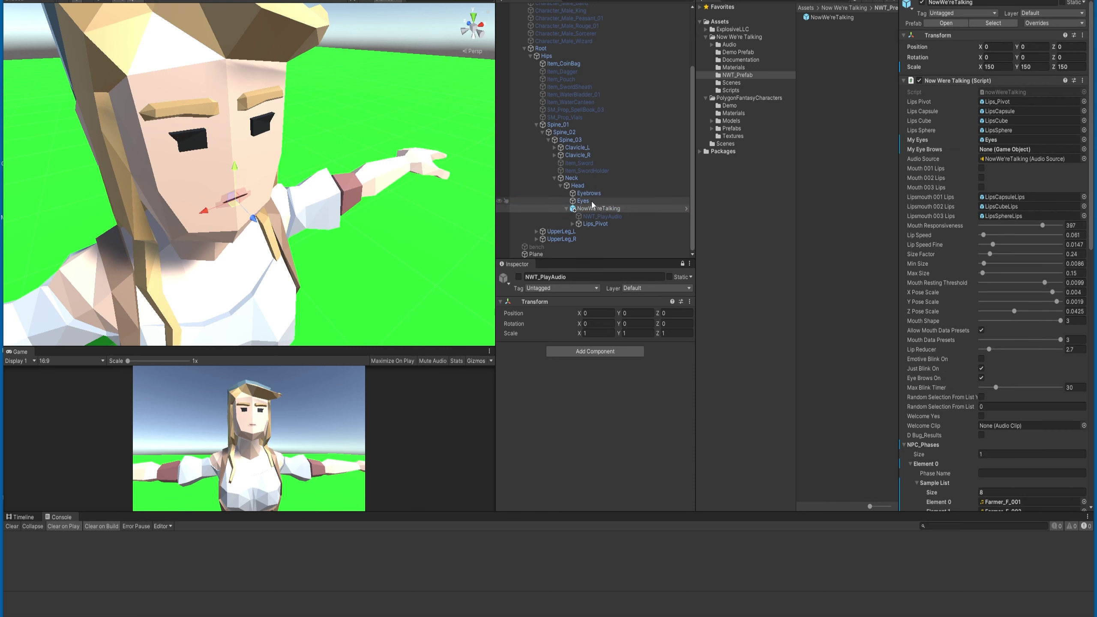
left_click_drag(591, 194, 1001, 152)
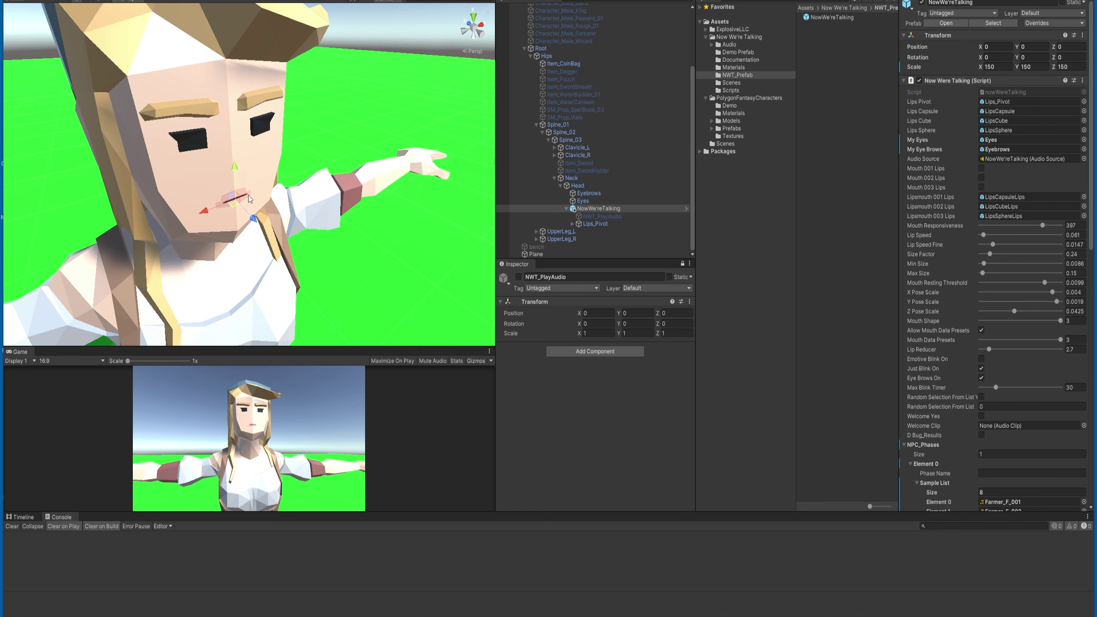
Step: Run the scene in Play mode and view the whole seated character while she talks and blinks
key("ctrl+p")
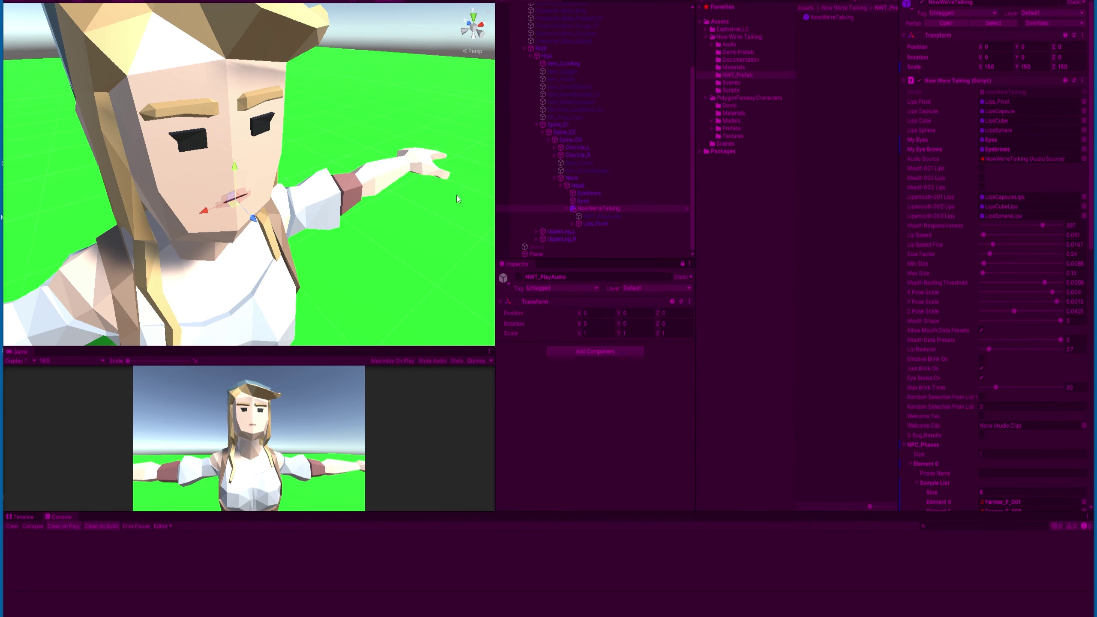
middle_click_drag(430, 194, 446, 78)
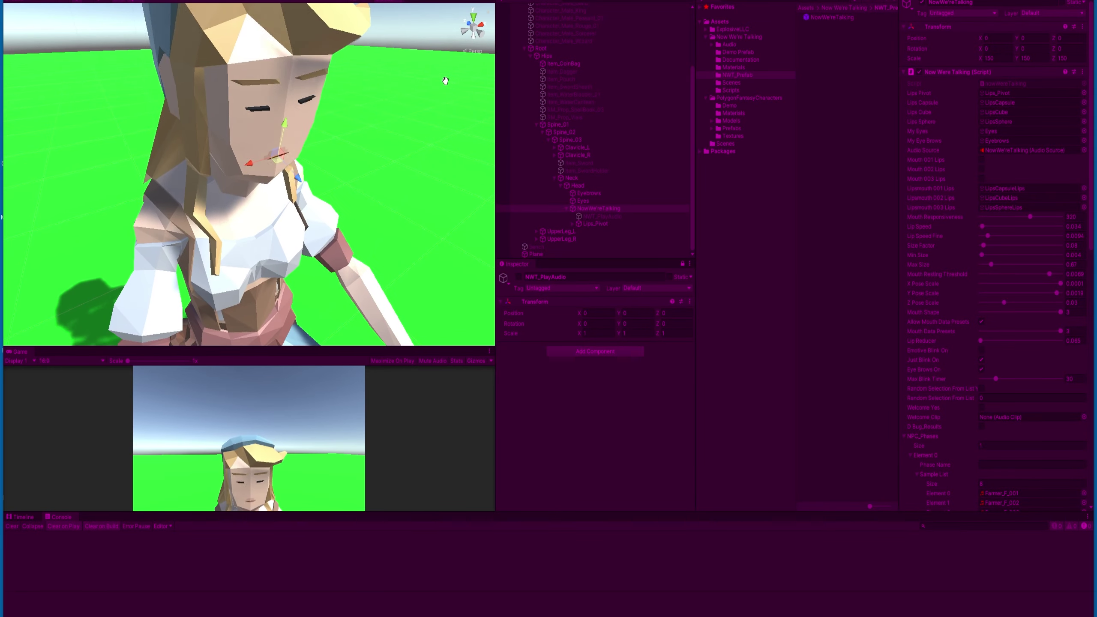
middle_click_drag(421, 166, 416, 74)
scroll(410, 102, "down", 5)
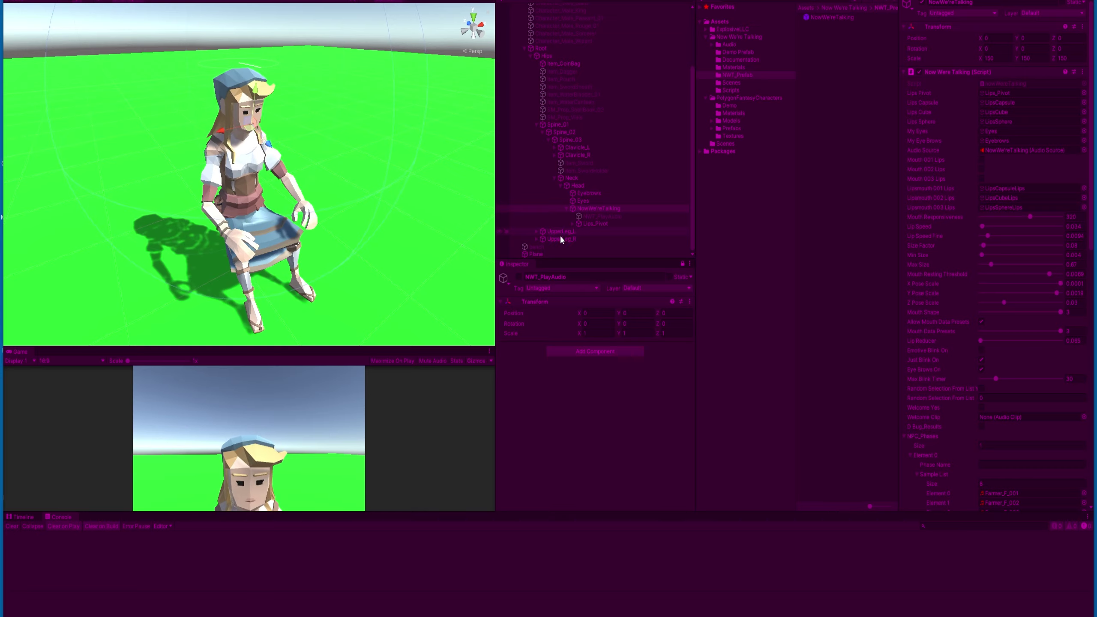
Step: Activate the bench object beneath the seated character and view her from the front
left_click(542, 246)
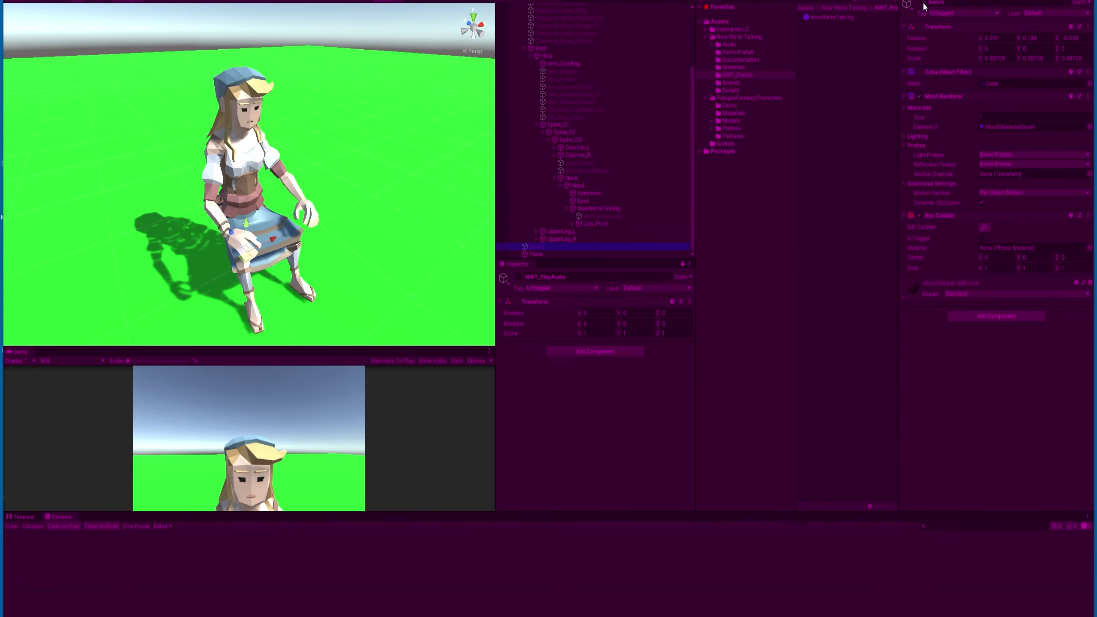
left_click_drag(386, 264, 315, 225, "alt")
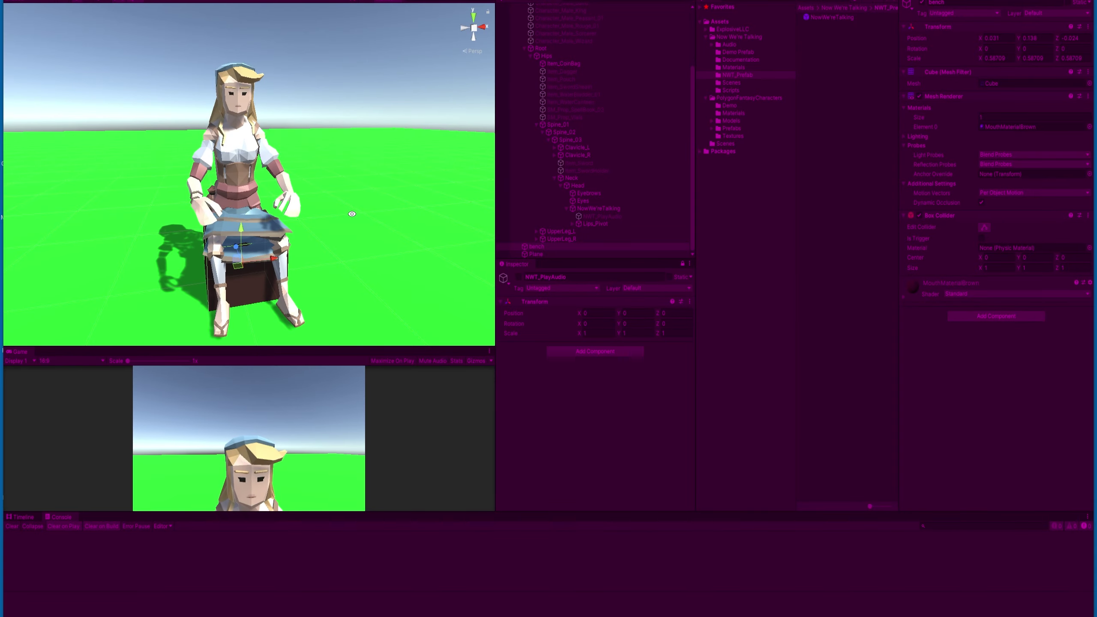
scroll(427, 261, "up", 5)
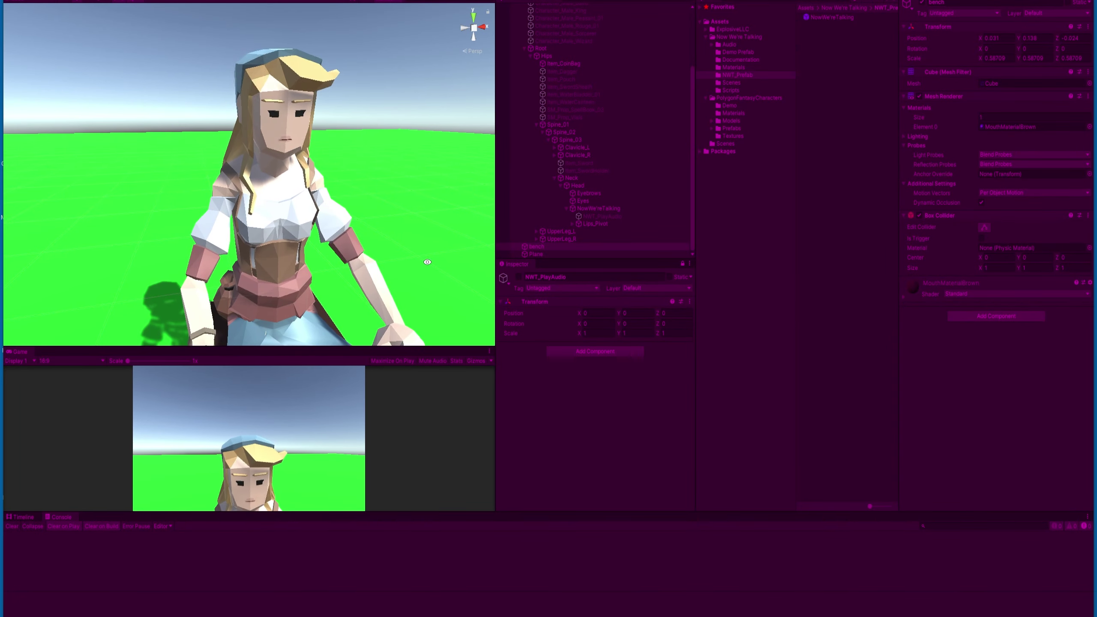
Step: View the face up close and turn off Just Blink On in the Now Were Talking script of NowWe'reTalking
scroll(404, 255, "up", 3)
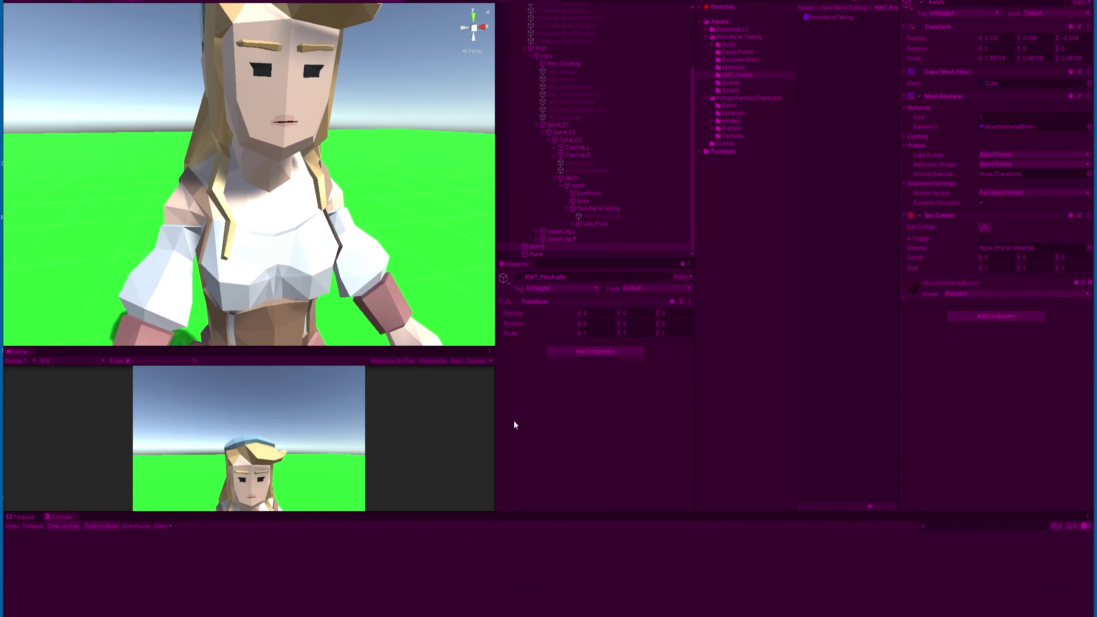
left_click_drag(433, 307, 422, 245, "alt")
middle_click_drag(421, 245, 419, 203)
scroll(283, 141, "up", 4)
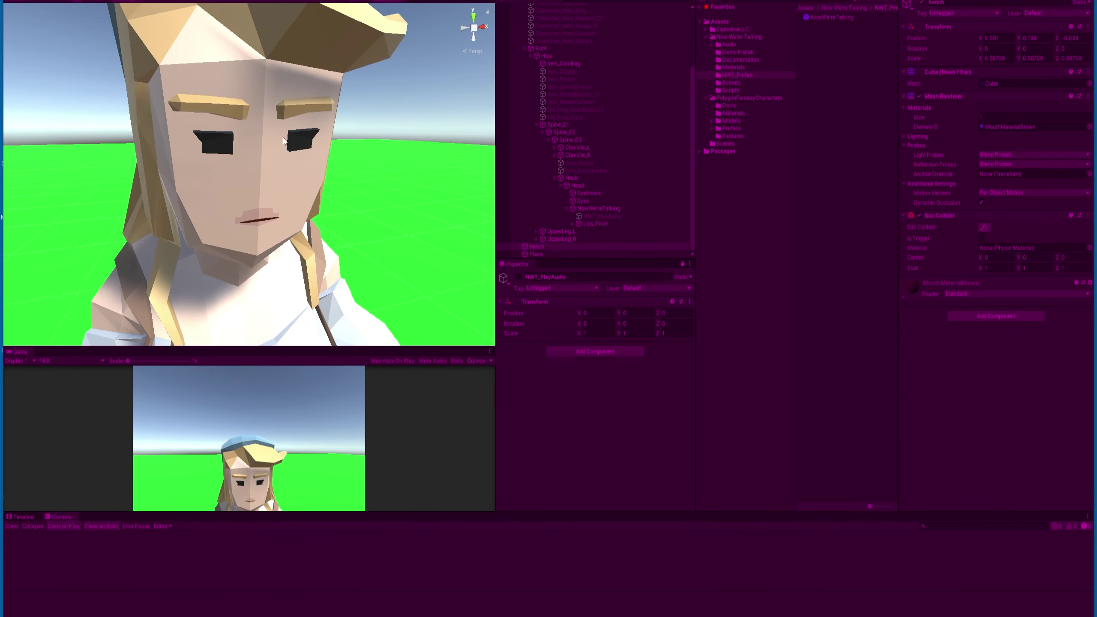
left_click(605, 208)
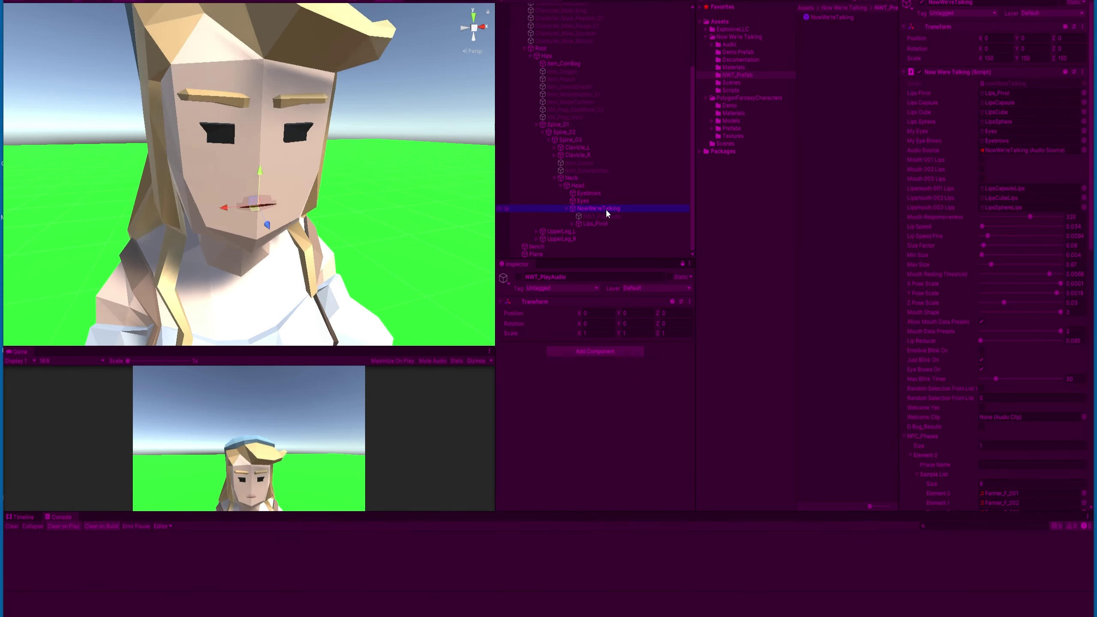
left_click(982, 360)
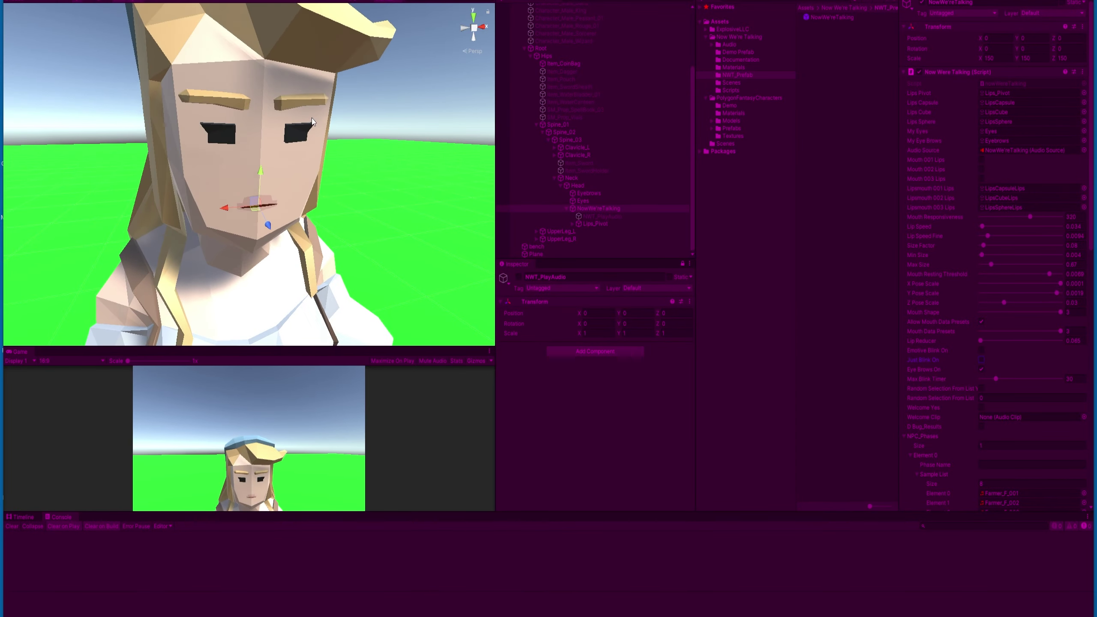
Step: Turn on Emotive Blink On together with Just Blink On and lower the Max Blink Timer to 7
left_click(982, 351)
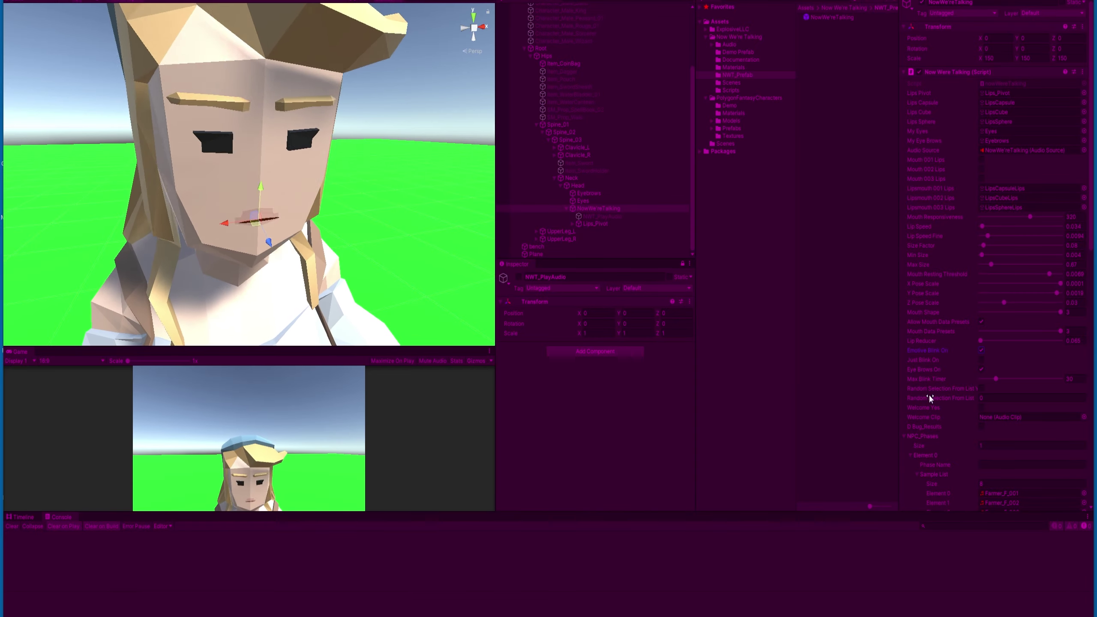
left_click(982, 360)
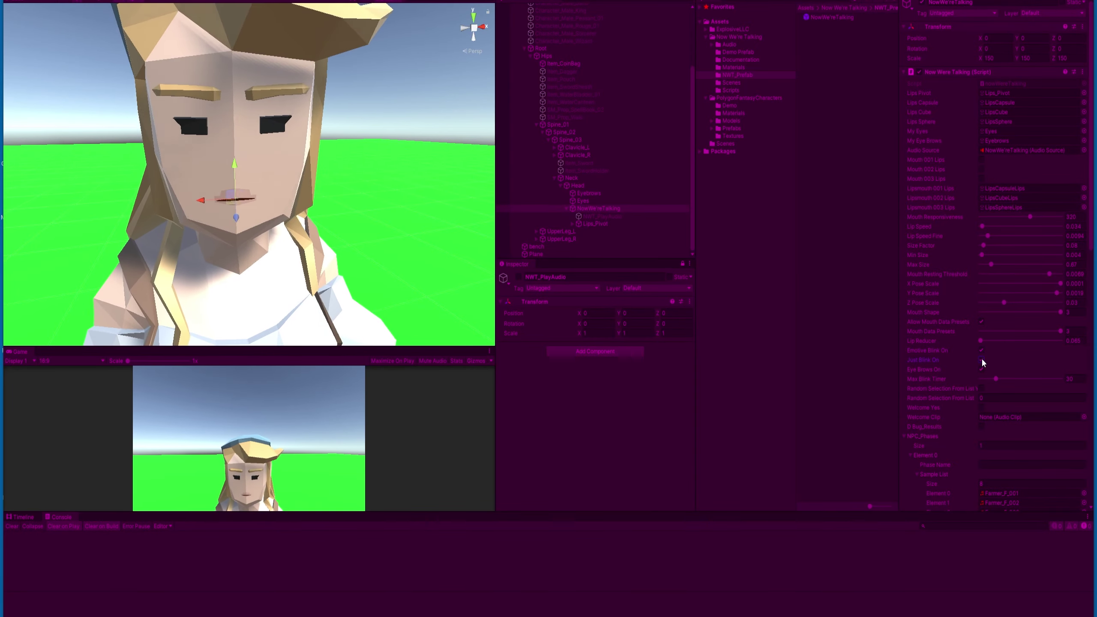
left_click(996, 378)
left_click_drag(996, 379, 988, 380)
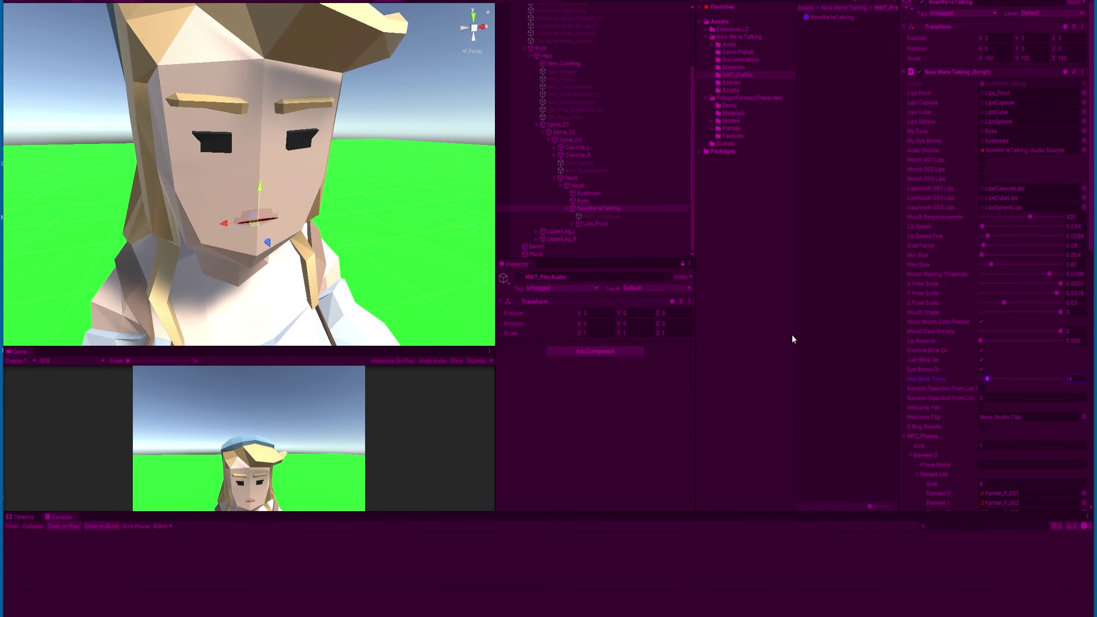
left_click_drag(987, 377, 984, 378)
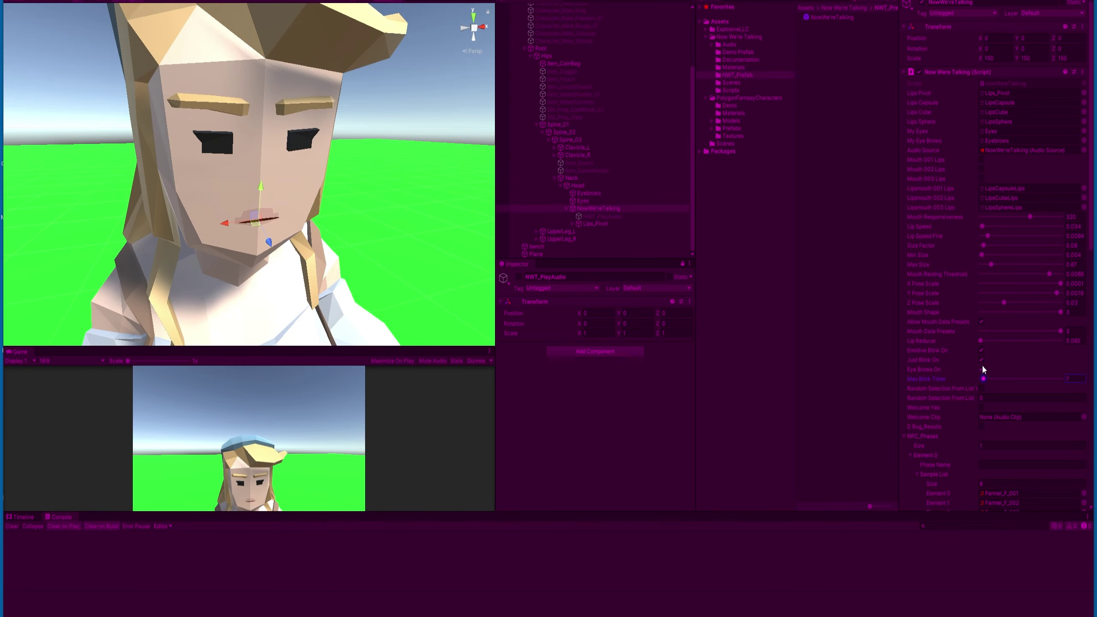
Step: Compare blinking with Emotive Blink On off and on again, with the Max Blink Timer set to 13
left_click(982, 350)
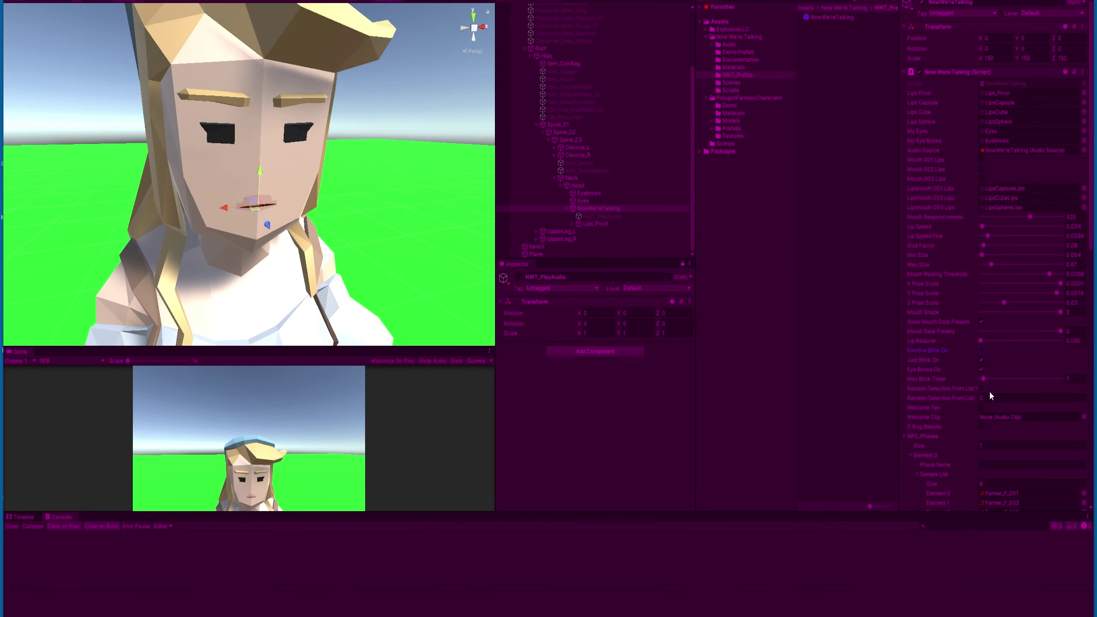
left_click_drag(984, 379, 986, 378)
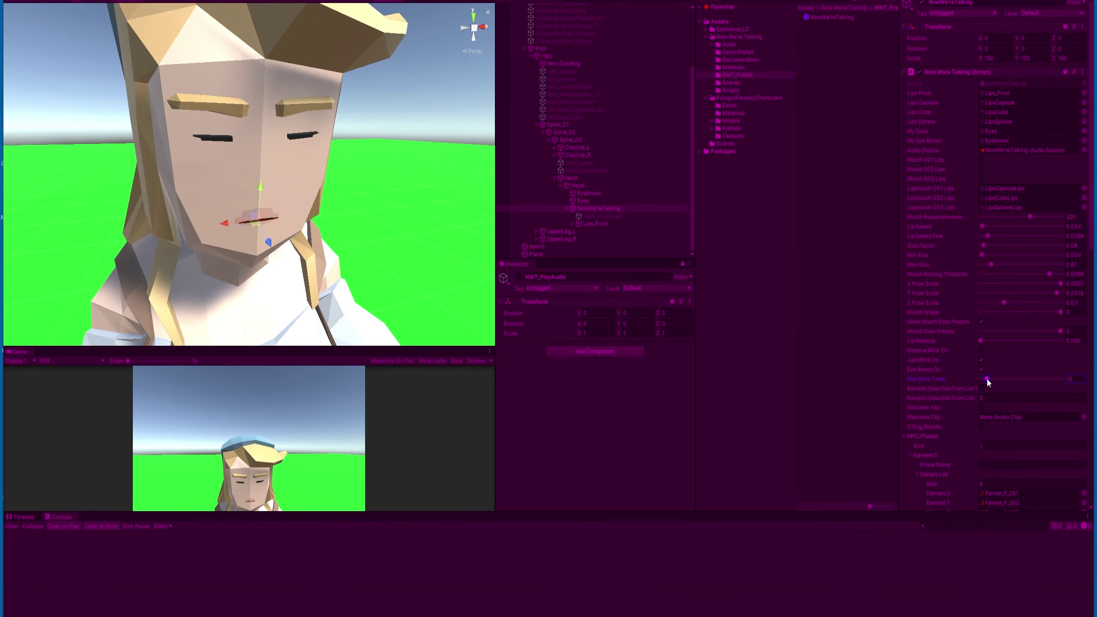
left_click(982, 350)
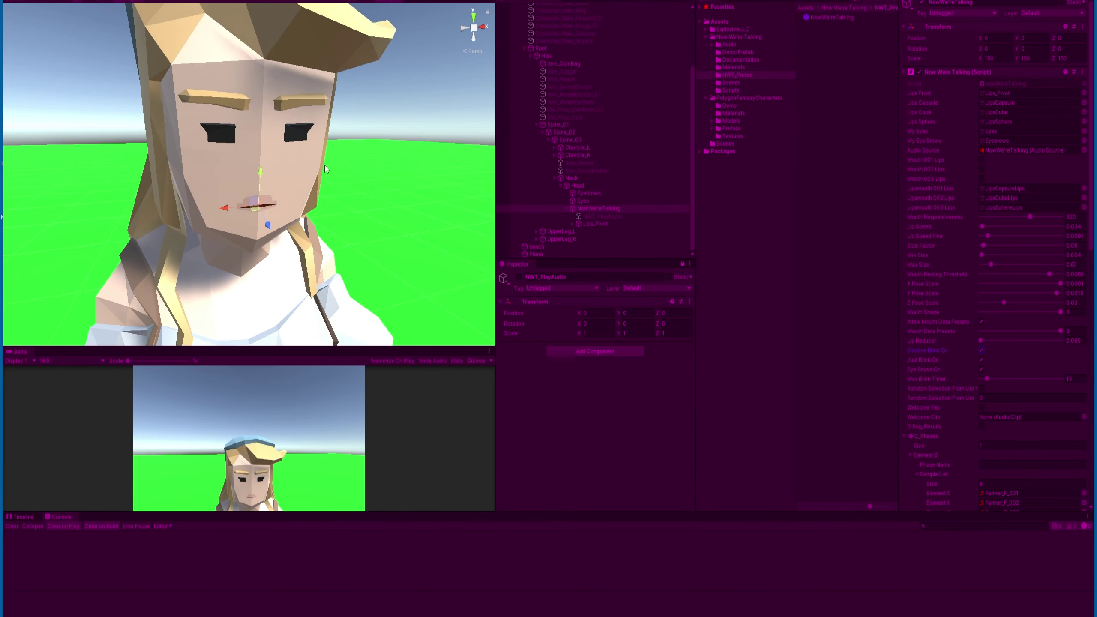
scroll(368, 227, "down", 5)
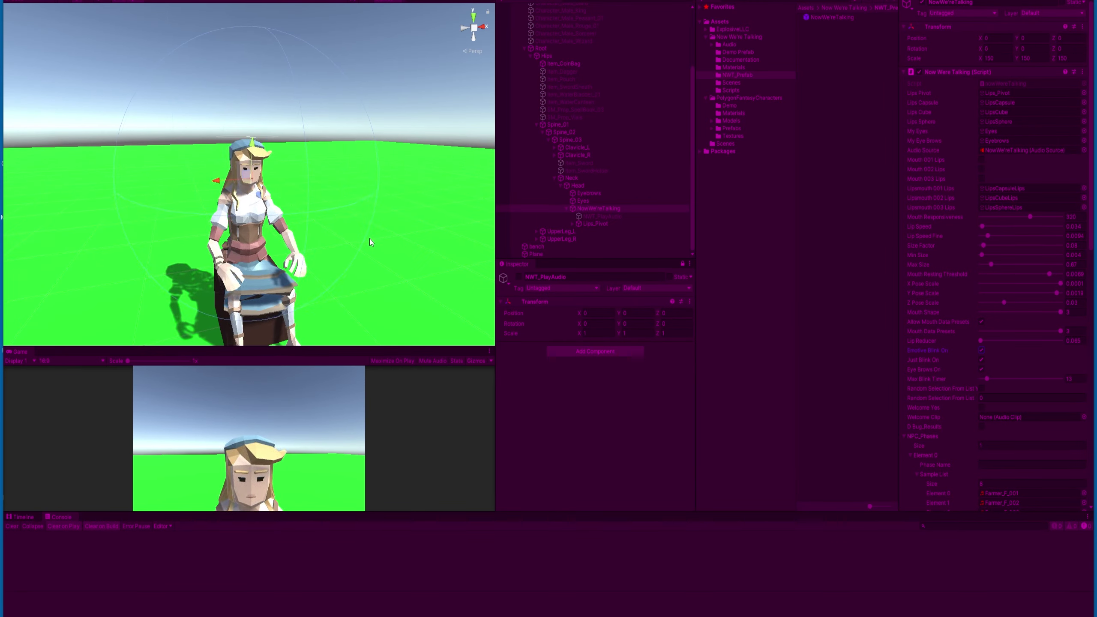
scroll(369, 238, "up", 5)
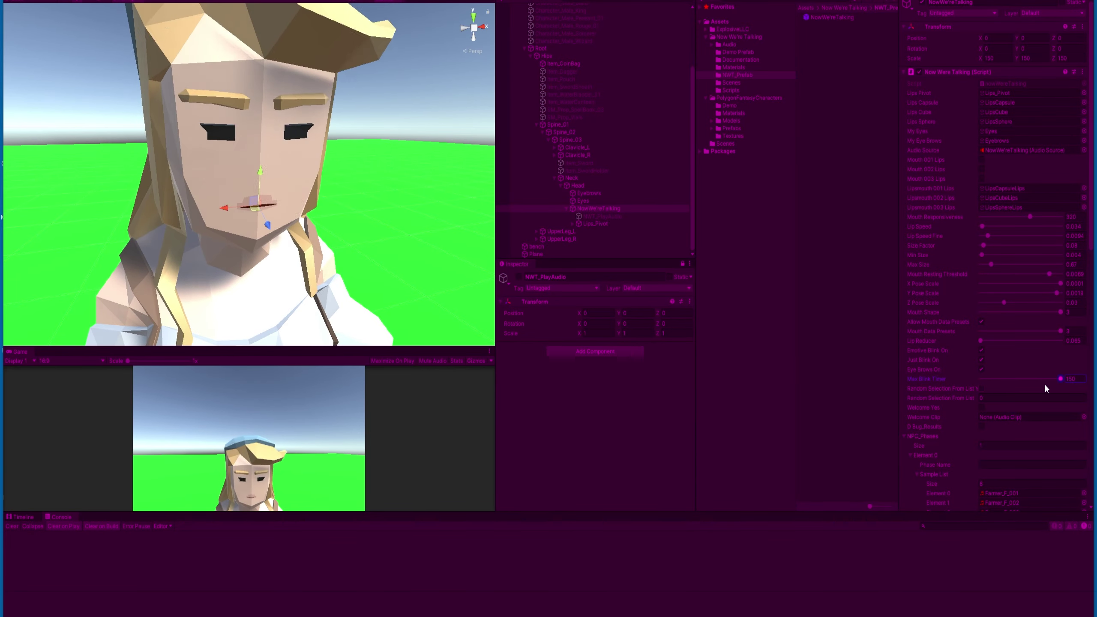
Step: Turn off Emotive Blink On and reduce the Max Blink Timer to 27
left_click_drag(1047, 378, 983, 378)
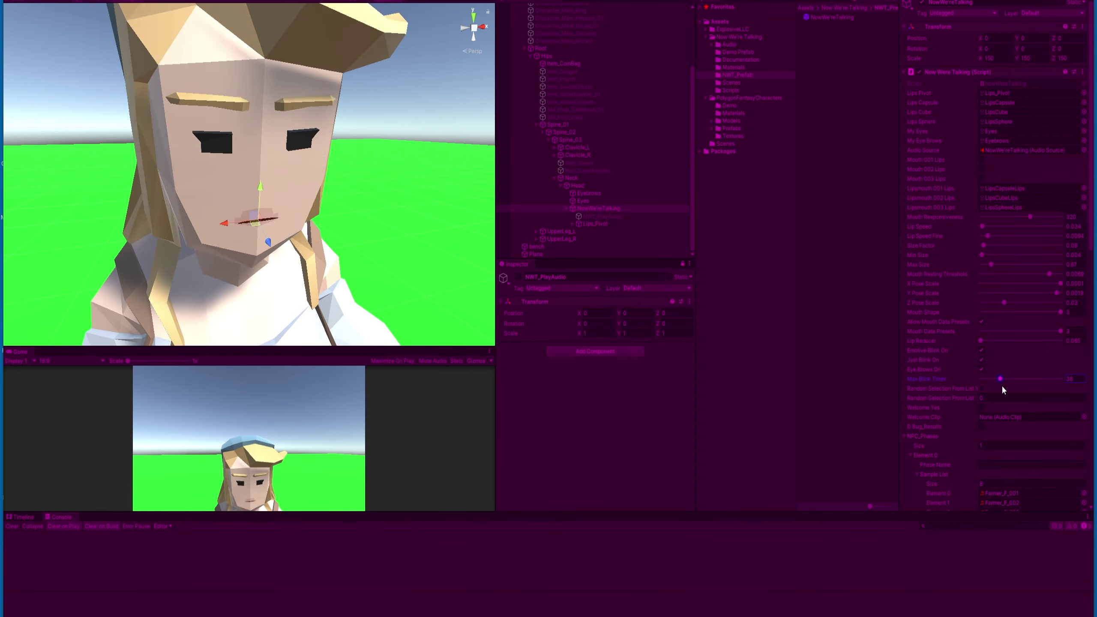
left_click_drag(1013, 378, 1016, 378)
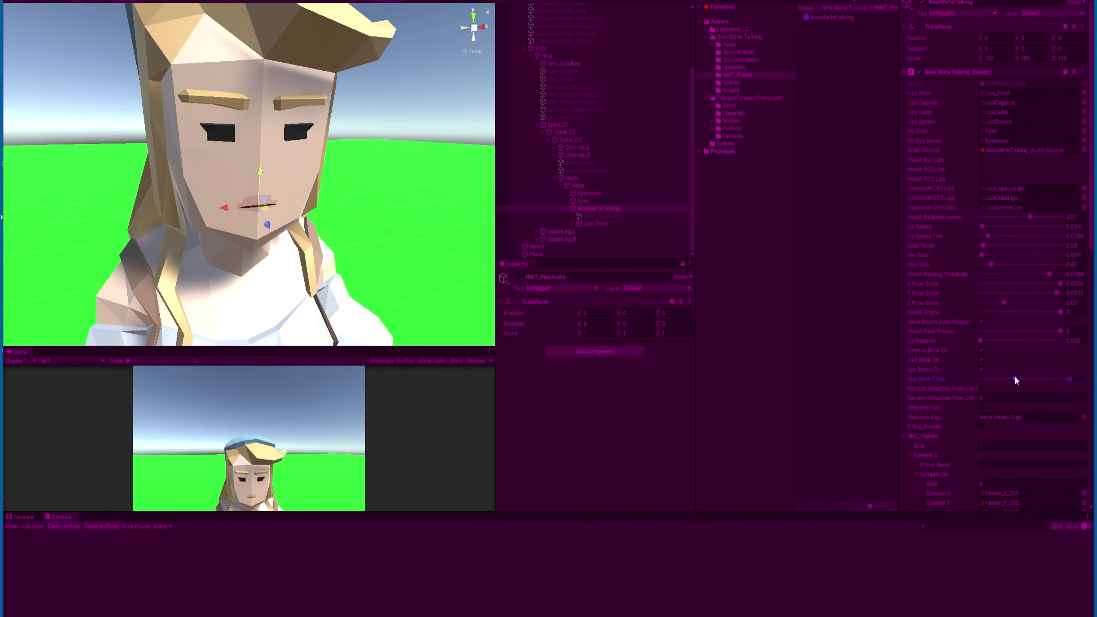
left_click(981, 350)
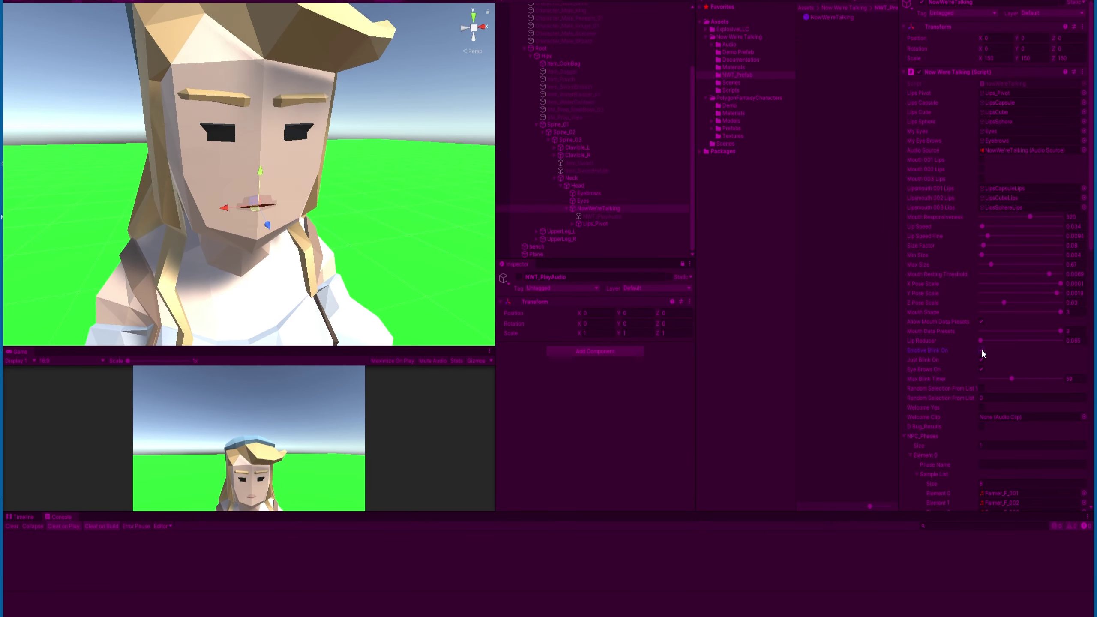
left_click_drag(1006, 379, 994, 379)
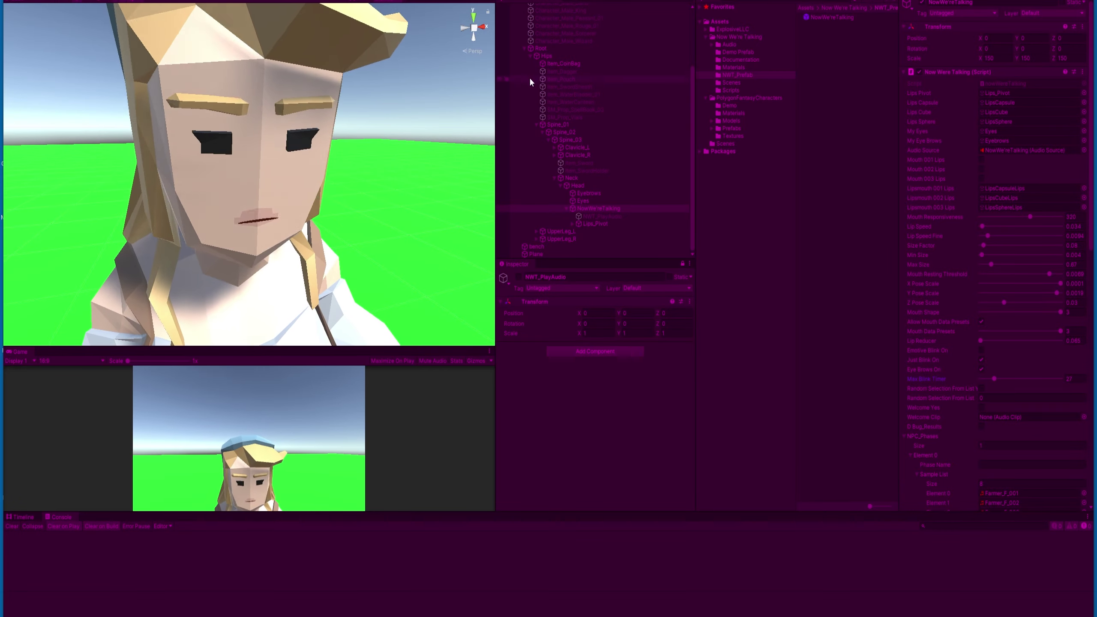
Step: Set the Main Camera's Y position to 1.19 to frame the character, and activate NWT_PlayAudio to test her speech
scroll(629, 67, "up", 3)
left_click(549, 14)
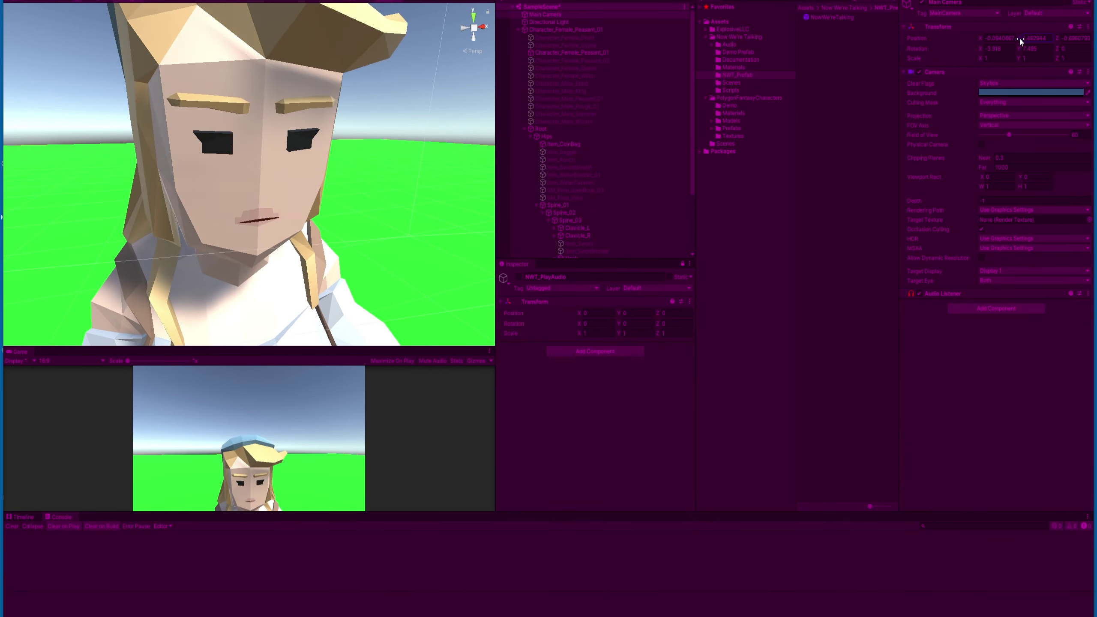
type("1.19")
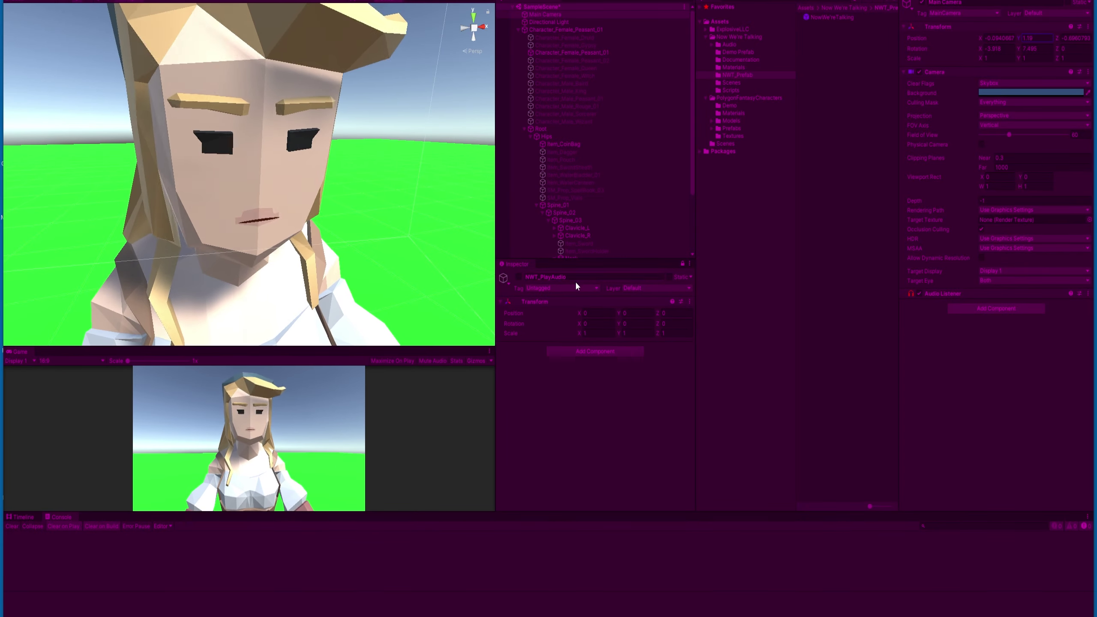
left_click(518, 277)
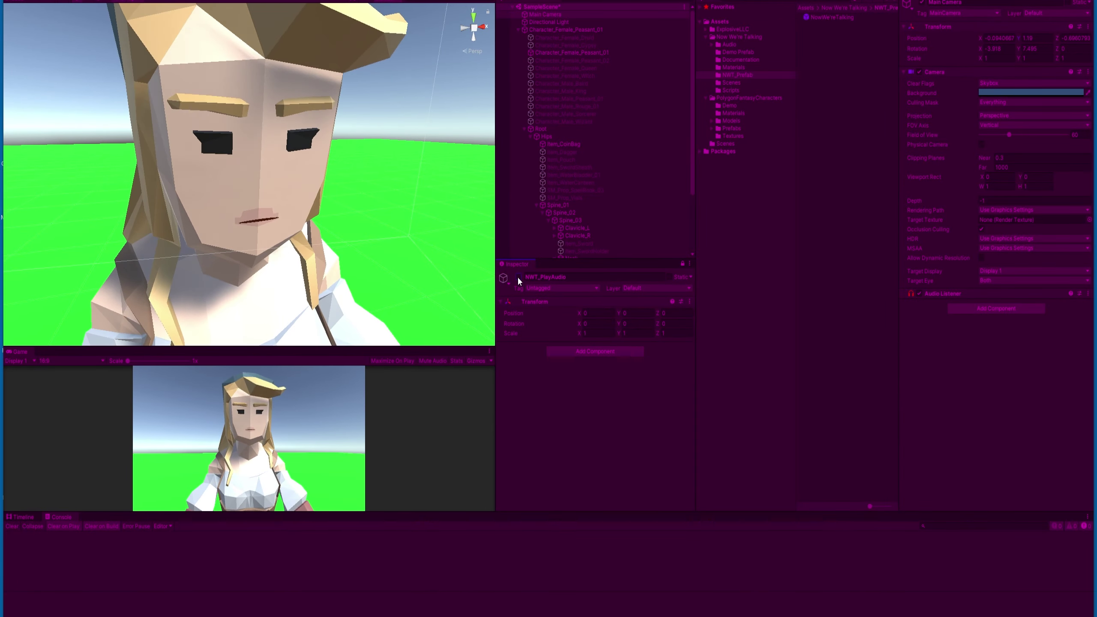
left_click(518, 277)
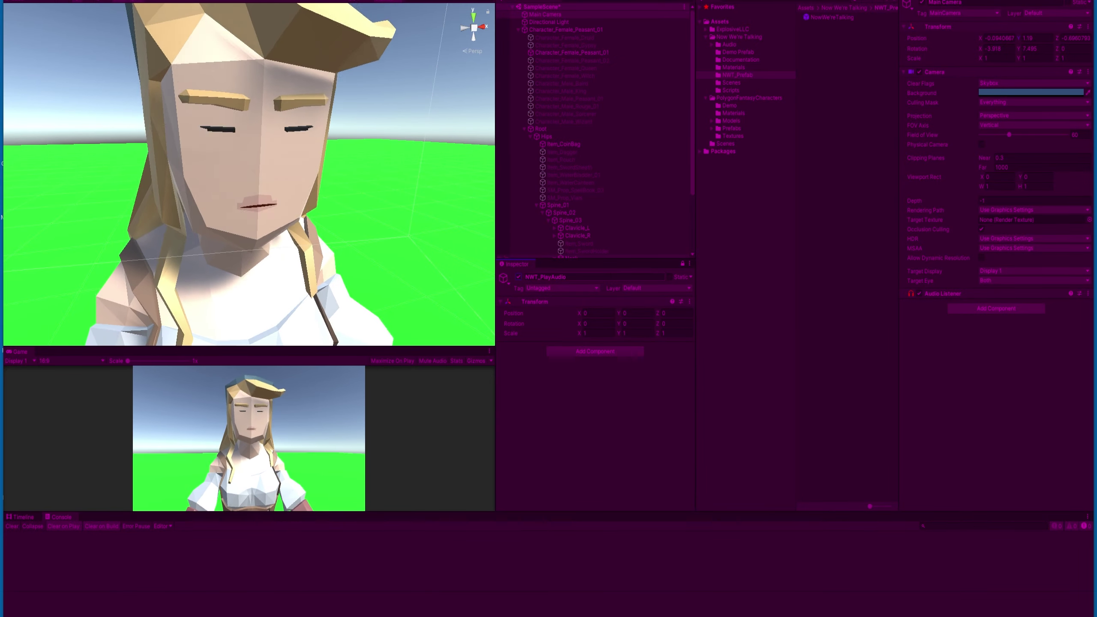
Step: Enable Mouth 001, 002 and 003 Lips on NowWe'reTalking and test the speech again with NWT_PlayAudio
scroll(602, 222, "down", 4)
left_click(607, 208)
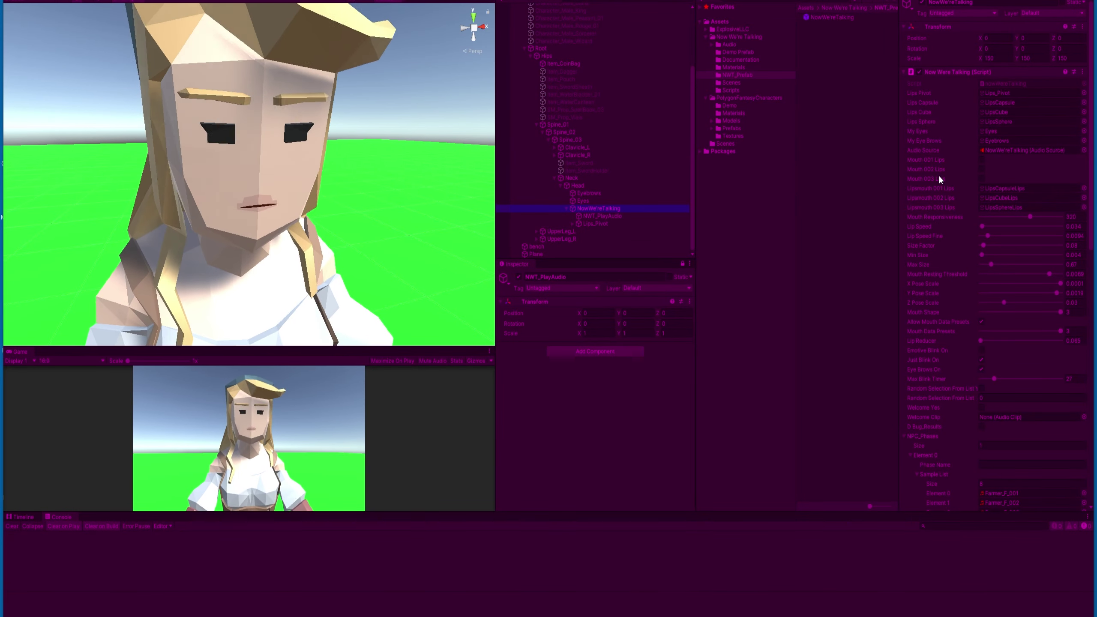
left_click(982, 174)
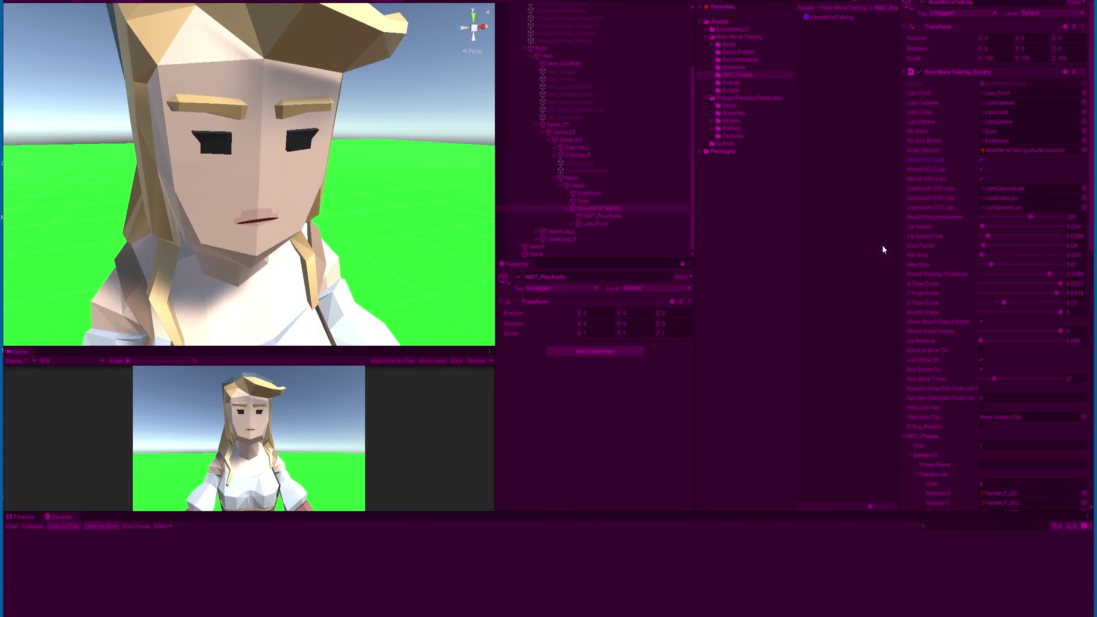
left_click(519, 278)
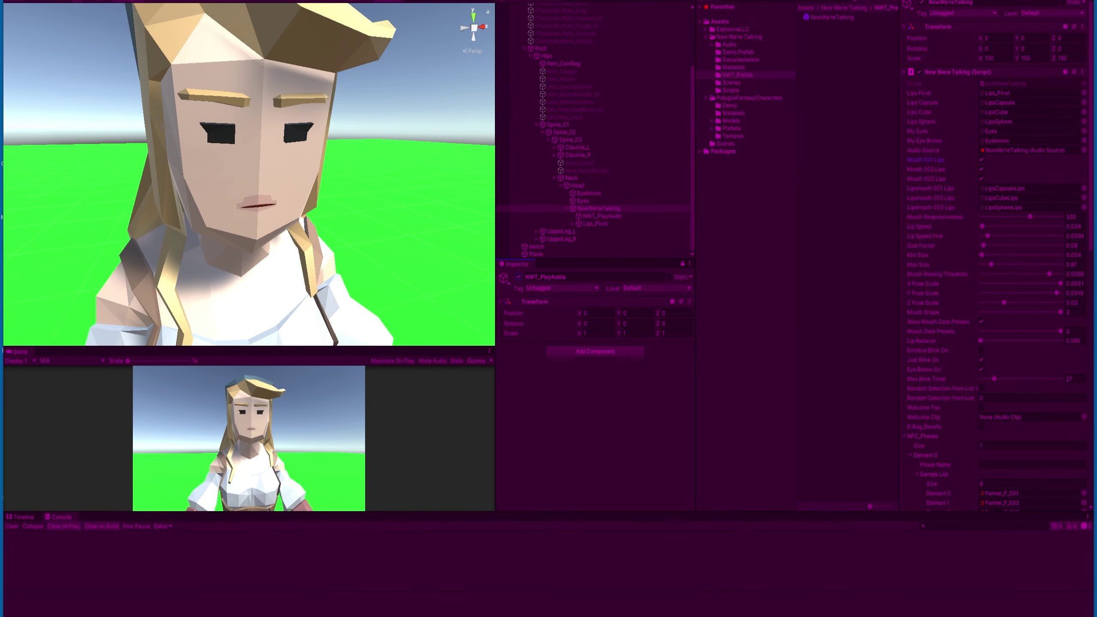
Step: Leave Play mode, deactivate Character_Female_Peasant_01 and collapse its hierarchy
key("ctrl+p")
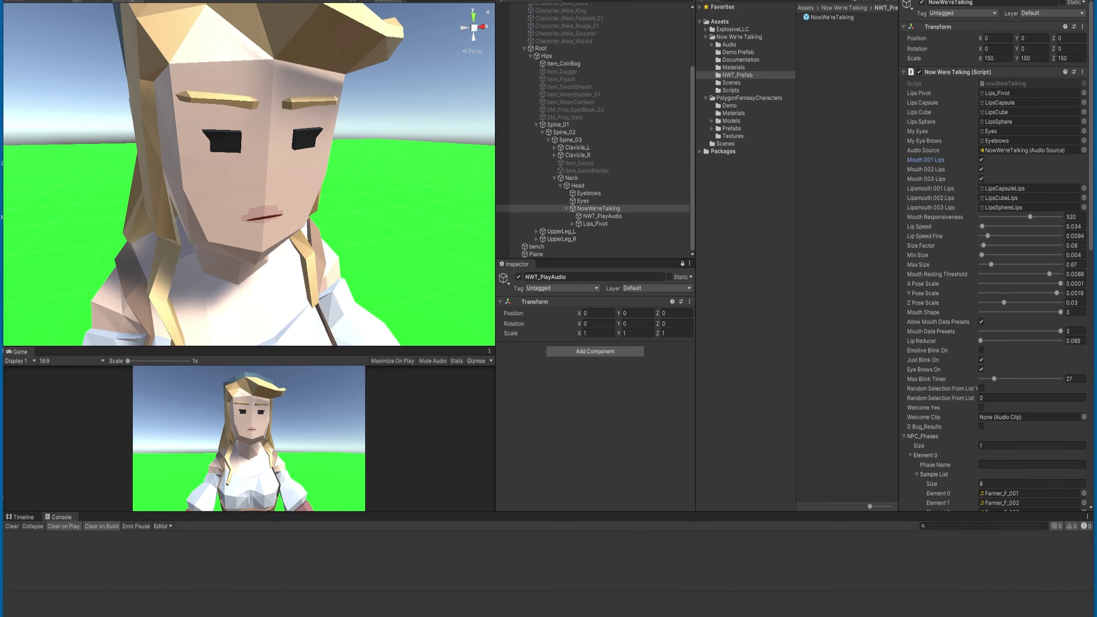
scroll(605, 173, "up", 5)
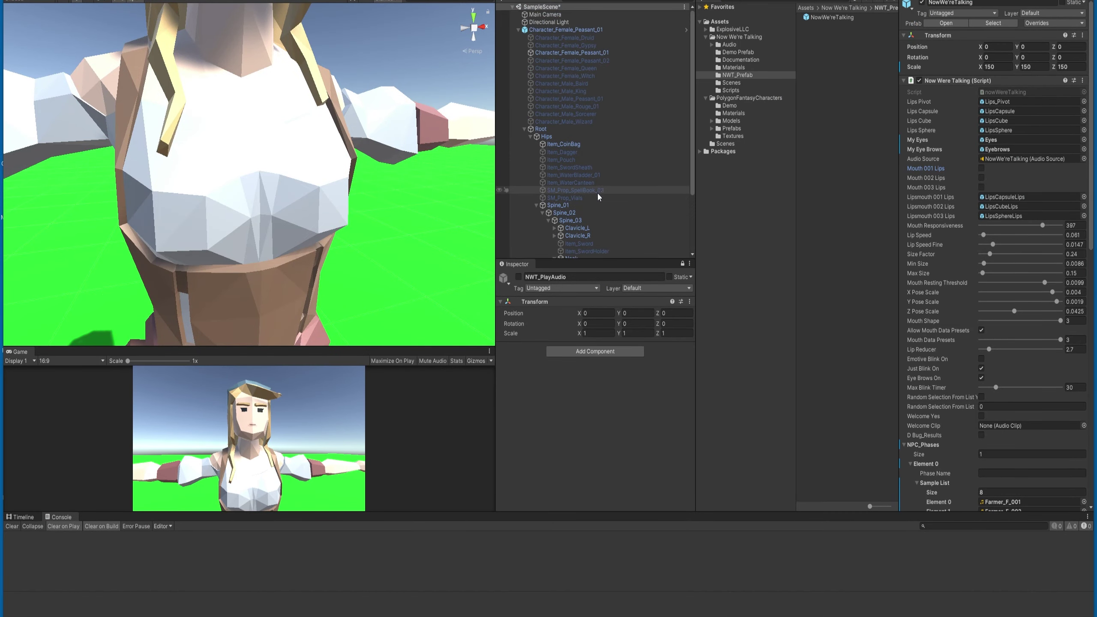
left_click(542, 31)
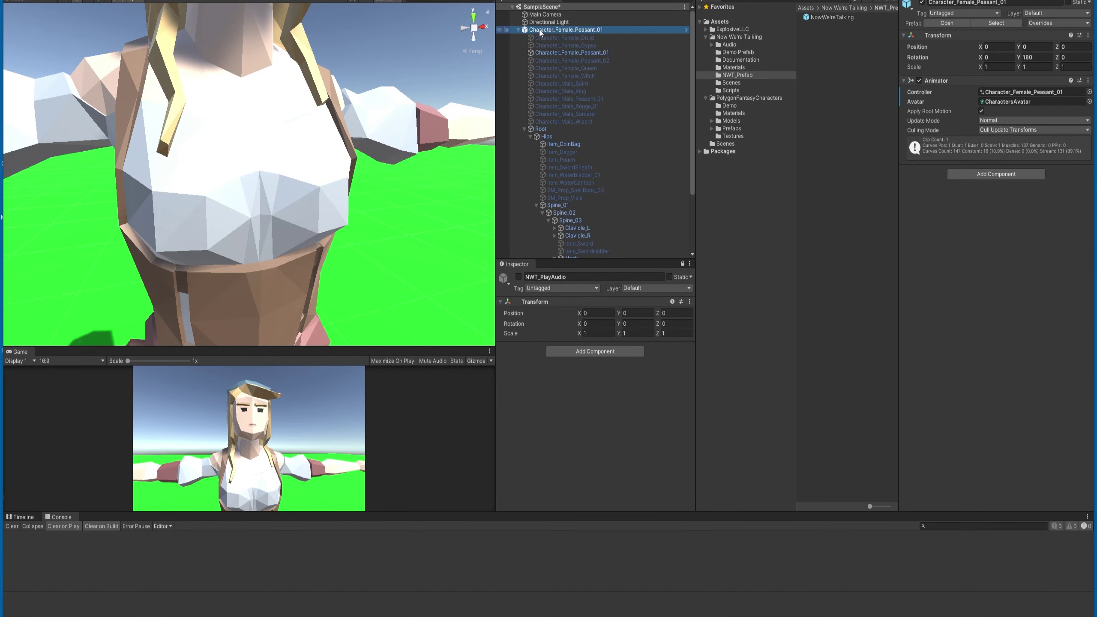
left_click(922, 3)
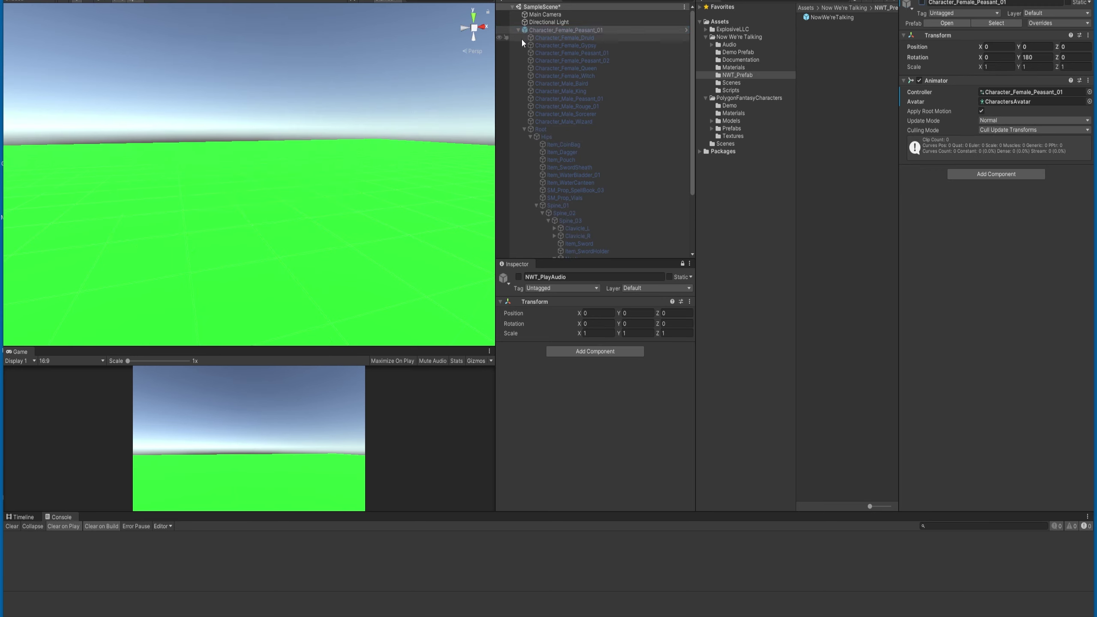
left_click(518, 30)
Step: Add a 3D Capsule object to the scene and frame it in the scene view
right_click(544, 75)
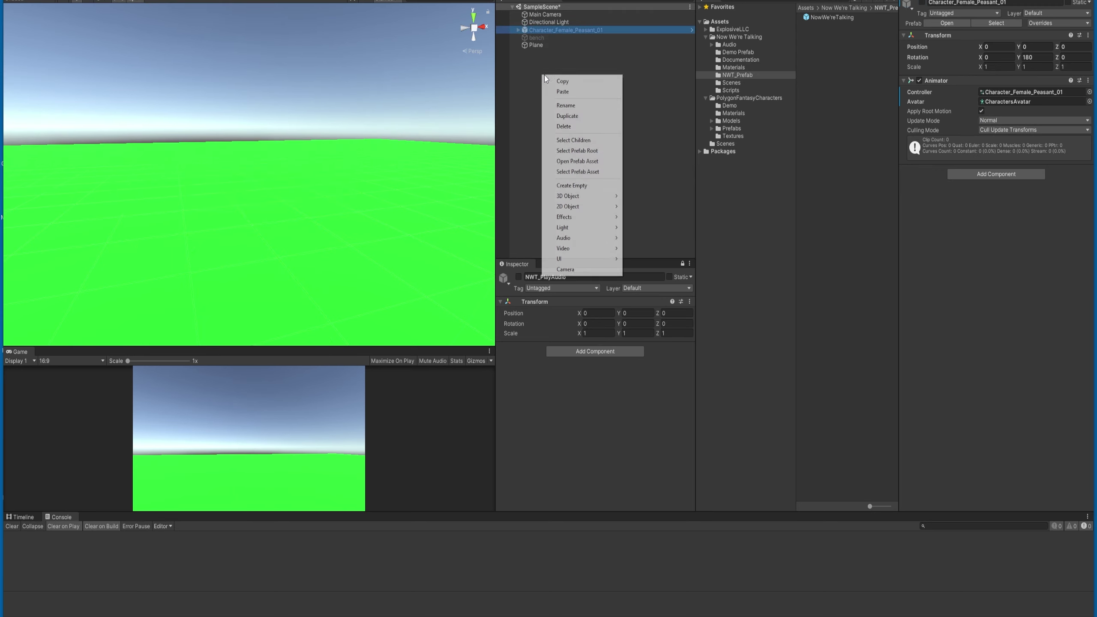
mouse_move(599, 197)
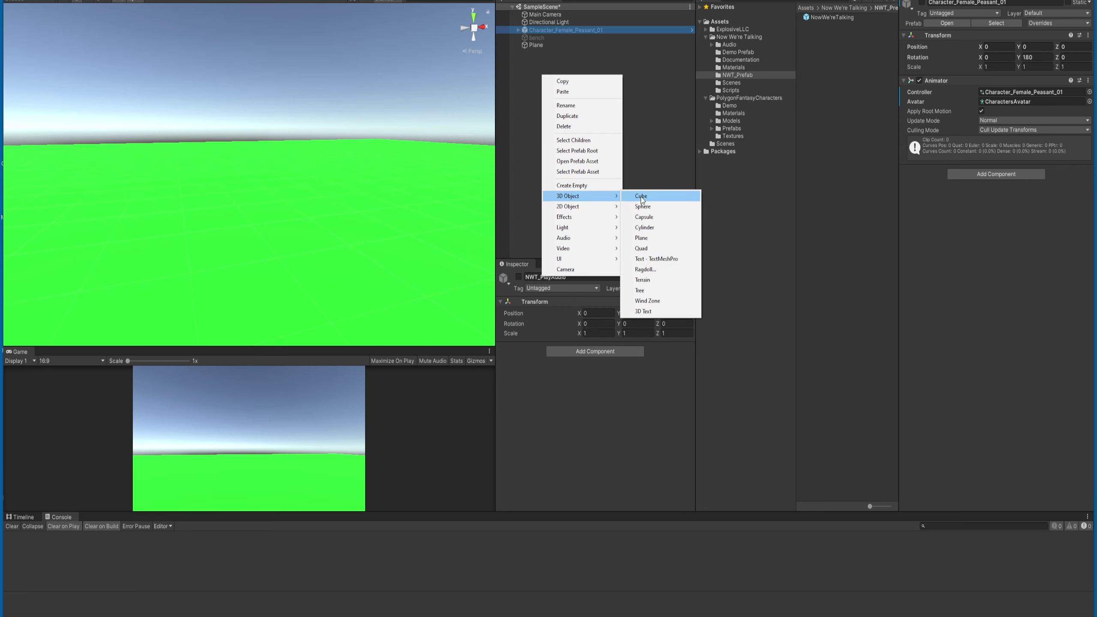
left_click(644, 217)
key("f")
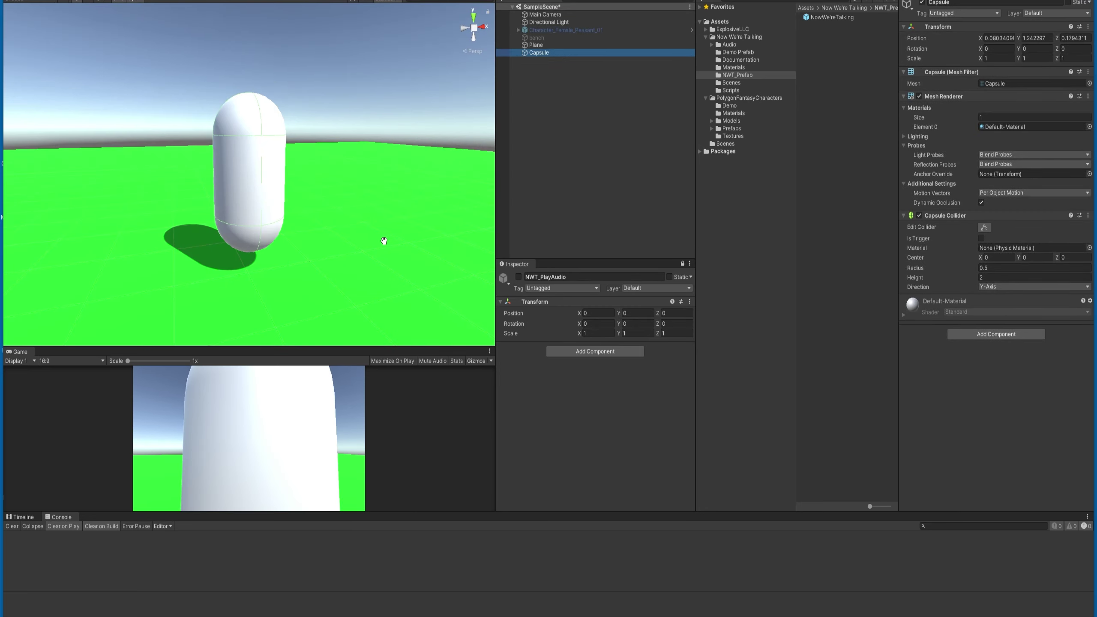
key("f")
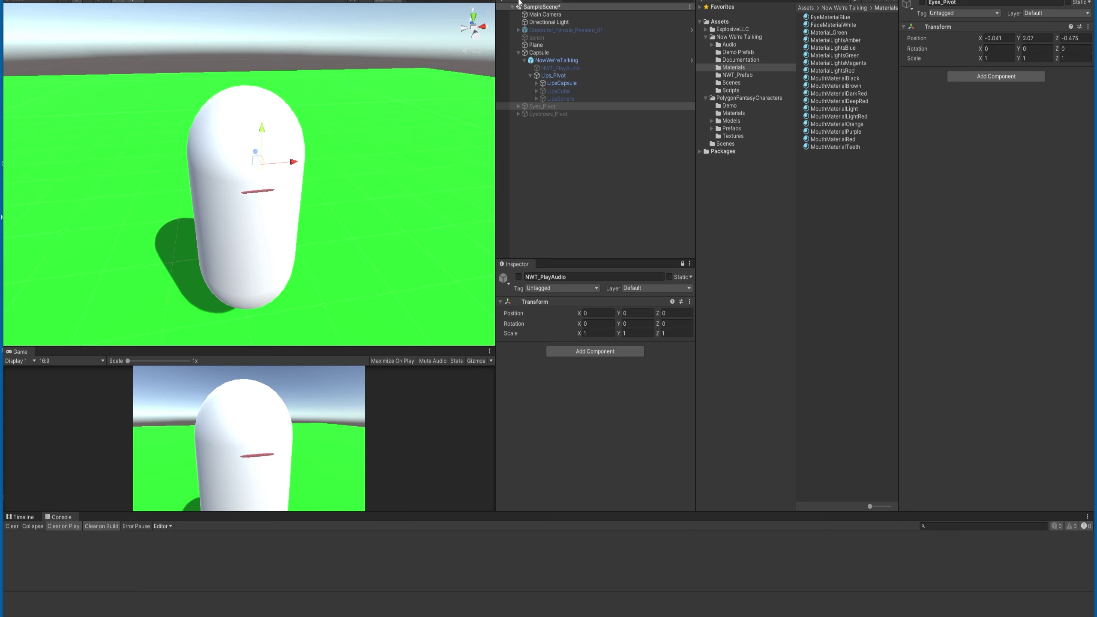
Step: Select NWT_PlayAudio under the capsule's NowWe'reTalking object and run the scene in Play mode
mouse_move(355, 181)
right_mouse_down()
mouse_move(367, 213)
mouse_move(347, 171)
mouse_move(333, 170)
mouse_move(357, 205)
mouse_move(404, 209)
mouse_move(336, 225)
mouse_move(380, 201)
mouse_move(369, 180)
right_mouse_up()
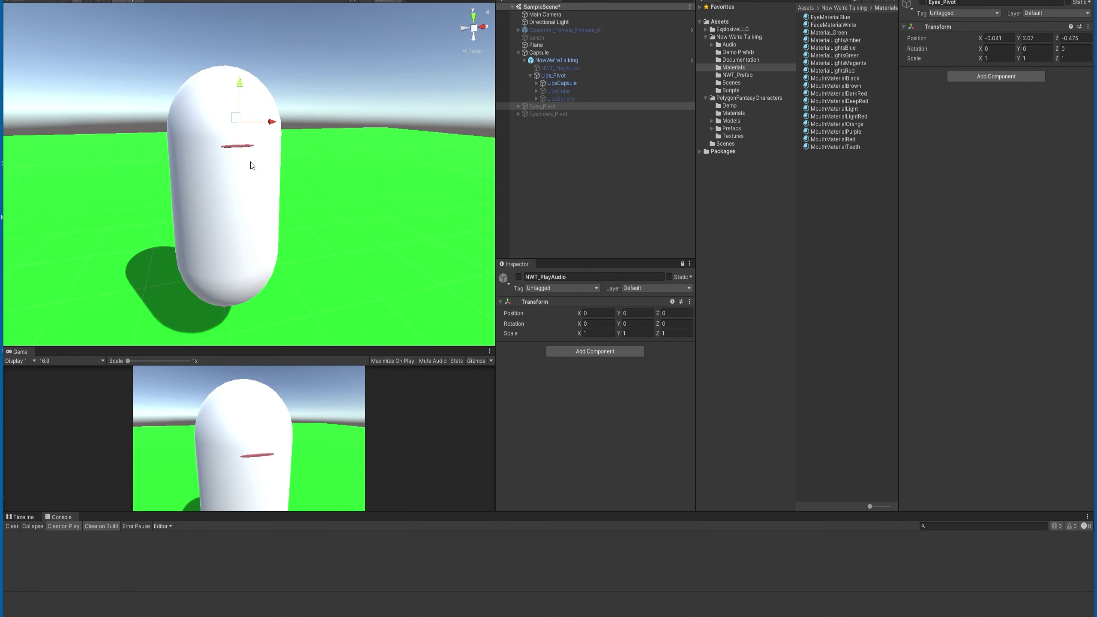
left_click(560, 61)
left_click(562, 69)
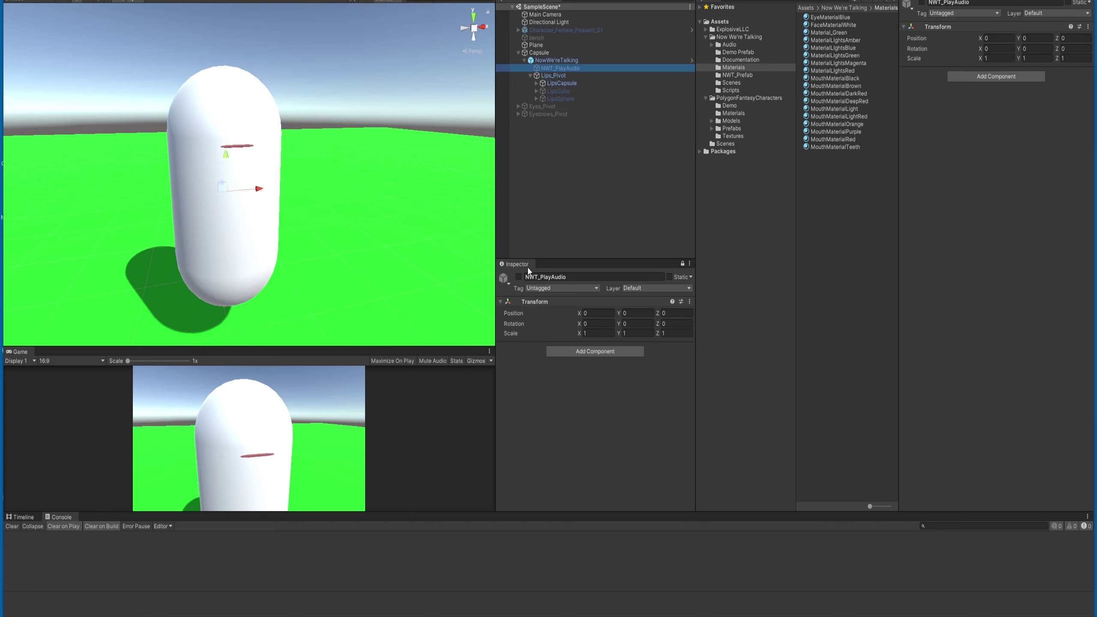
key("ctrl+p")
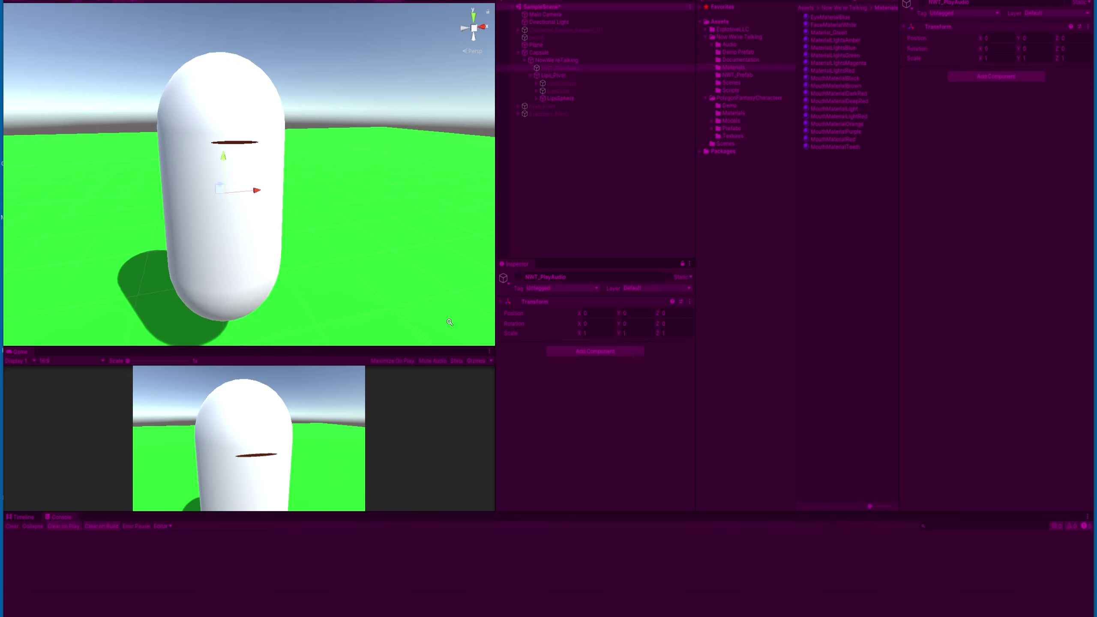
Step: Activate NWT_PlayAudio and retrigger it to test the capsule's lip-synced speech
left_click(518, 278)
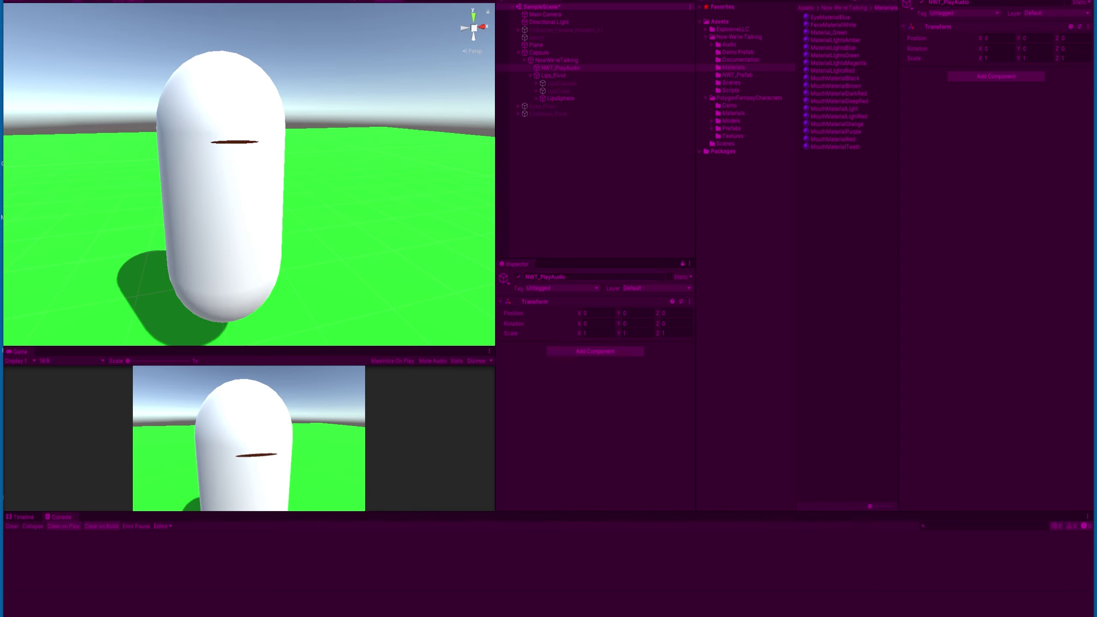
left_click(518, 278)
left_click(520, 278)
Step: Enable Mouth 003 Lips on the capsule's NowWe'reTalking object and test the speech again with NWT_PlayAudio
left_click(569, 60)
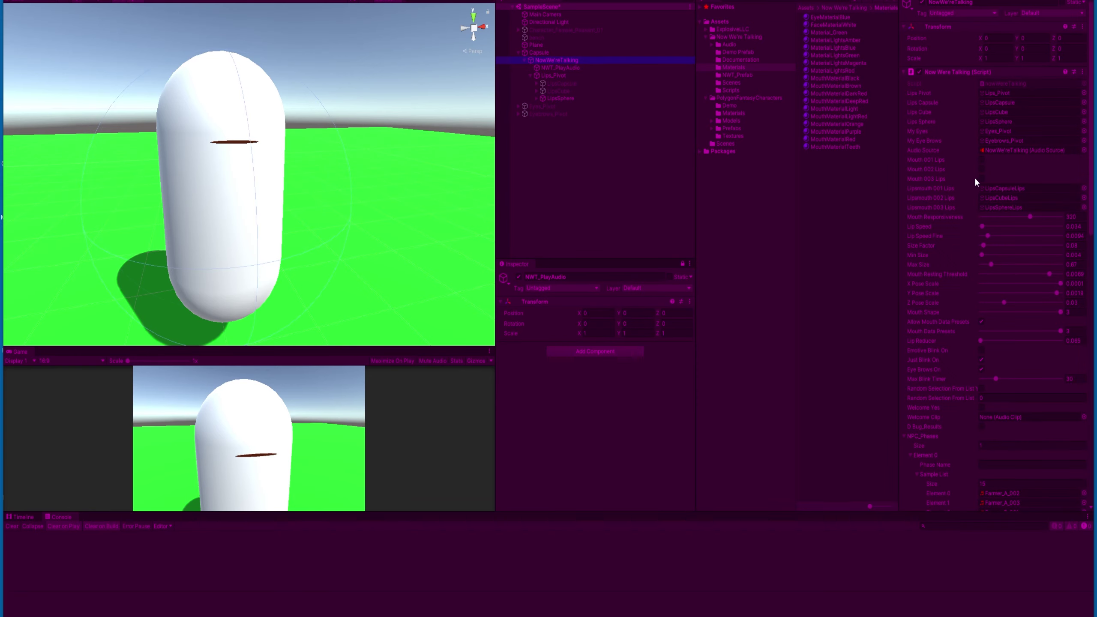
left_click(983, 179)
left_click(583, 222)
left_click(522, 278)
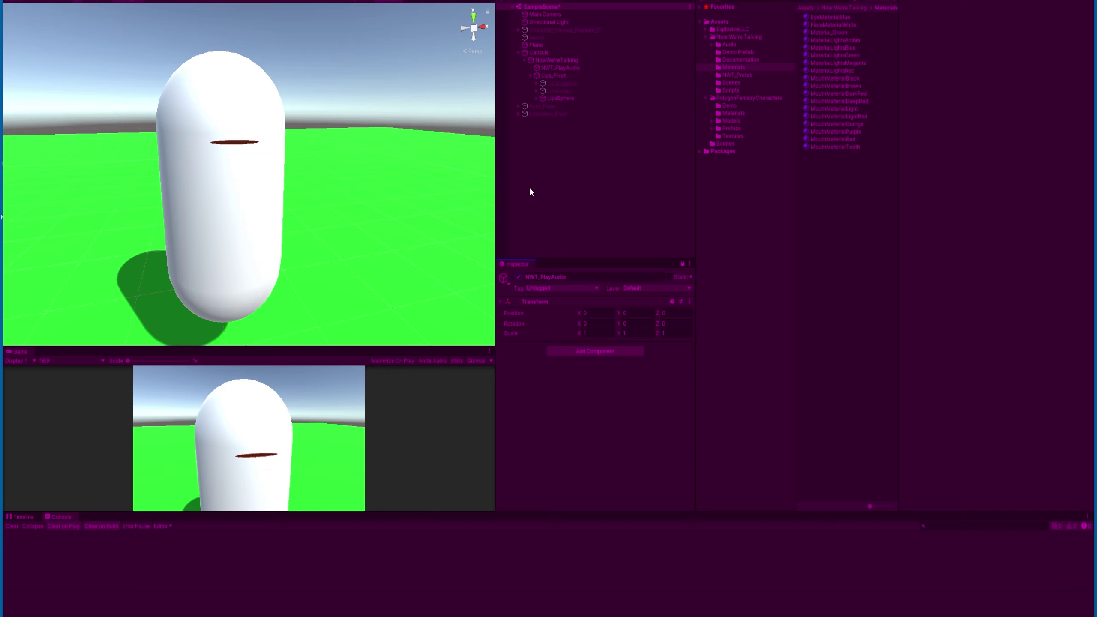
Step: Create an empty object at the root of the scene hierarchy and rename it
right_click(540, 154)
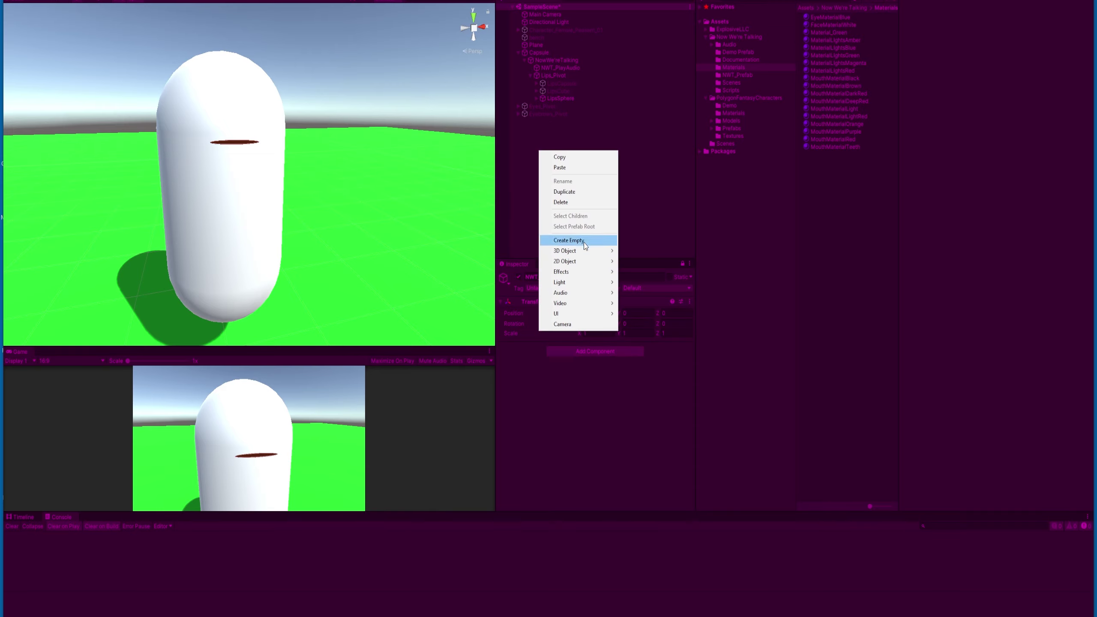
left_click(561, 238)
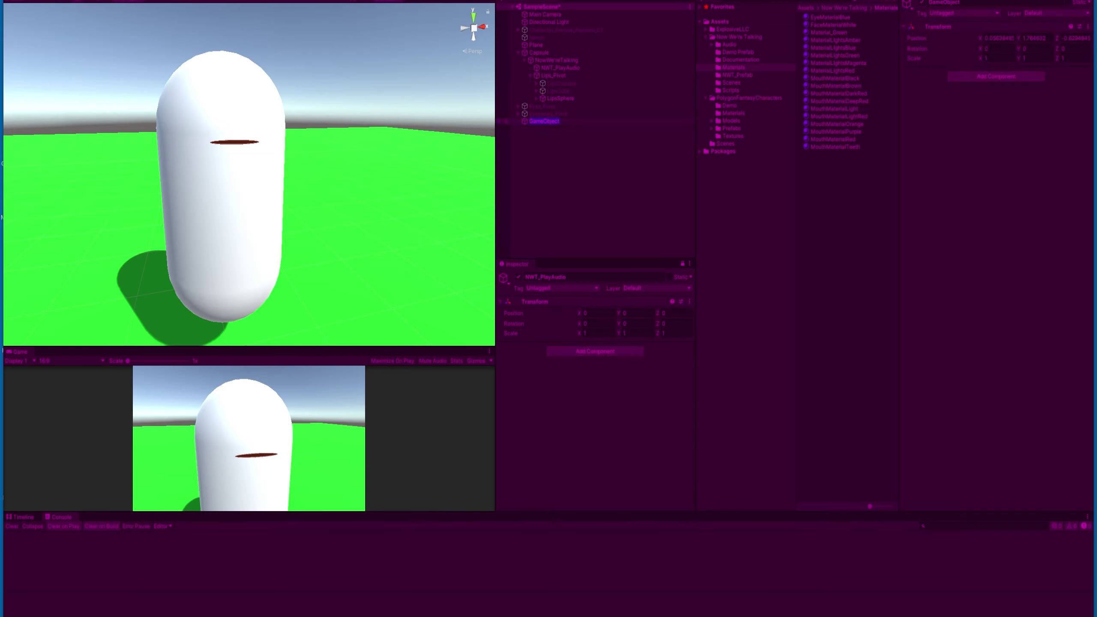
type("Pl")
key("Return")
key("BackSpace")
Step: Set the new empty object's position to 0 on the X, Y and Z axes
key("Tab")
type("0")
key("Tab")
type("0")
left_click(994, 38)
type("0")
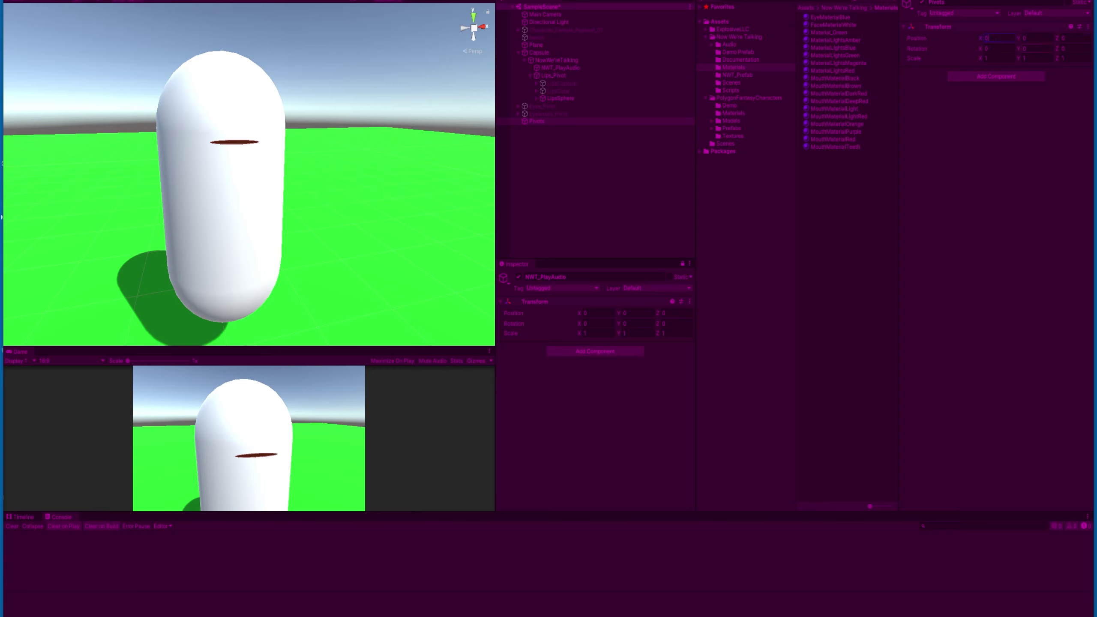